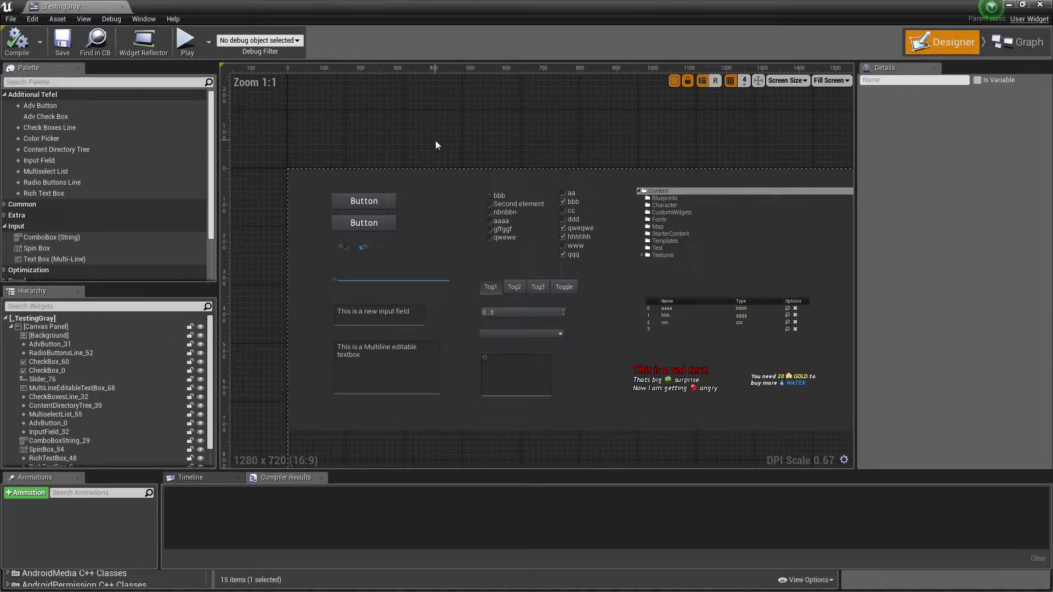
Step: Look over the gray template widgets on the _TestingGray canvas
{"action": "left_click", "coordinate": [408, 122]}
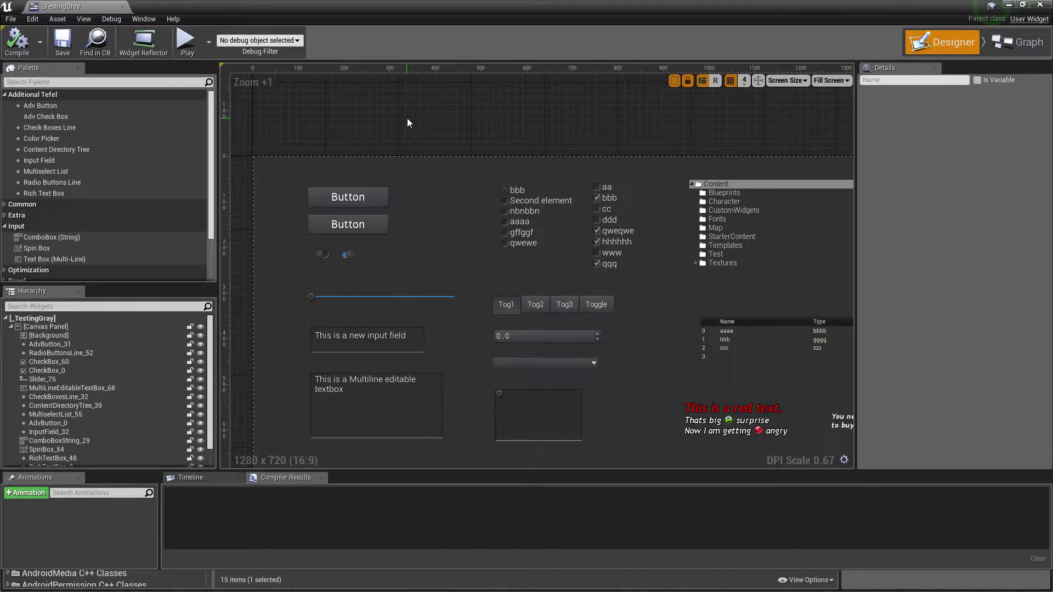
{"action": "right_click_drag", "start_coordinate": [398, 181], "coordinate": [370, 152]}
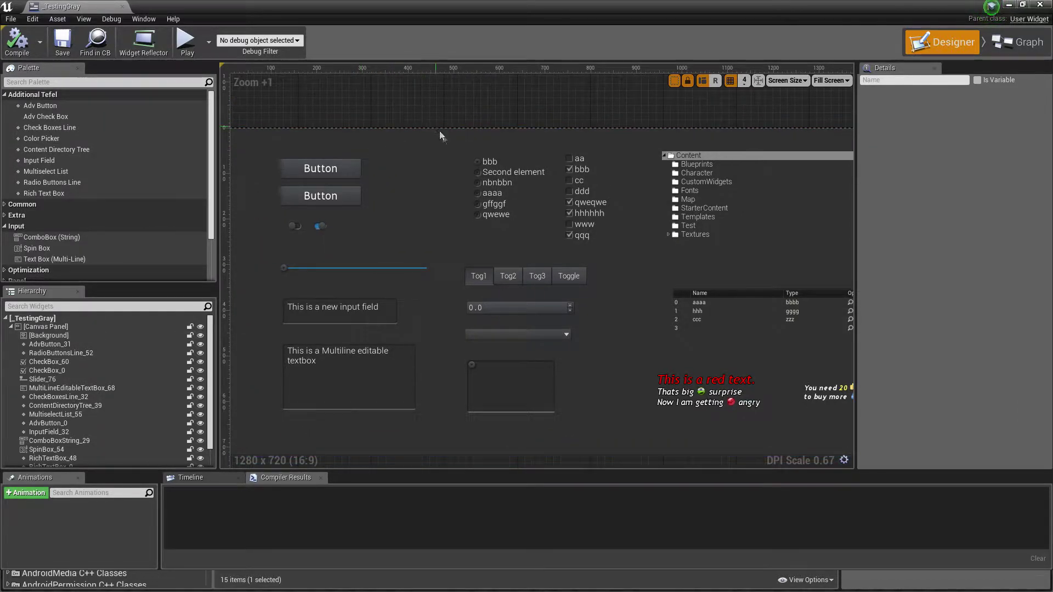
{"action": "scroll", "coordinate": [420, 165], "scroll_direction": "down", "scroll_amount": 1}
{"action": "scroll", "coordinate": [455, 172], "scroll_direction": "up", "scroll_amount": 1}
{"action": "right_click_drag", "start_coordinate": [404, 176], "coordinate": [421, 195]}
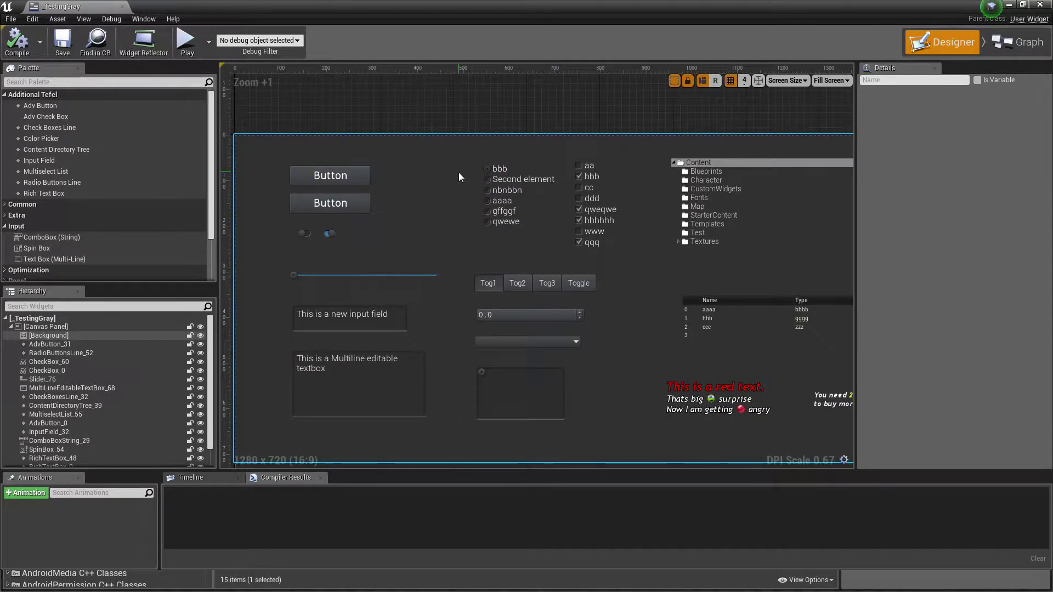
{"action": "scroll", "coordinate": [435, 147], "scroll_direction": "down", "scroll_amount": 1}
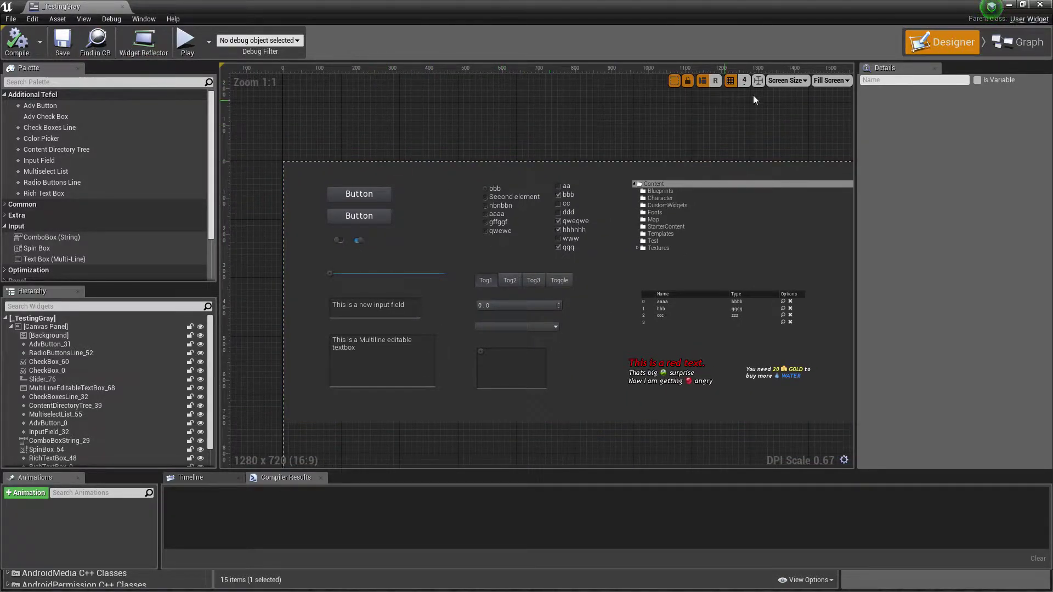
Step: Close the gray widget, open the _TestingWood widget and examine its wood-styled templates
{"action": "left_click", "coordinate": [1046, 6]}
{"action": "double_click", "coordinate": [642, 444]}
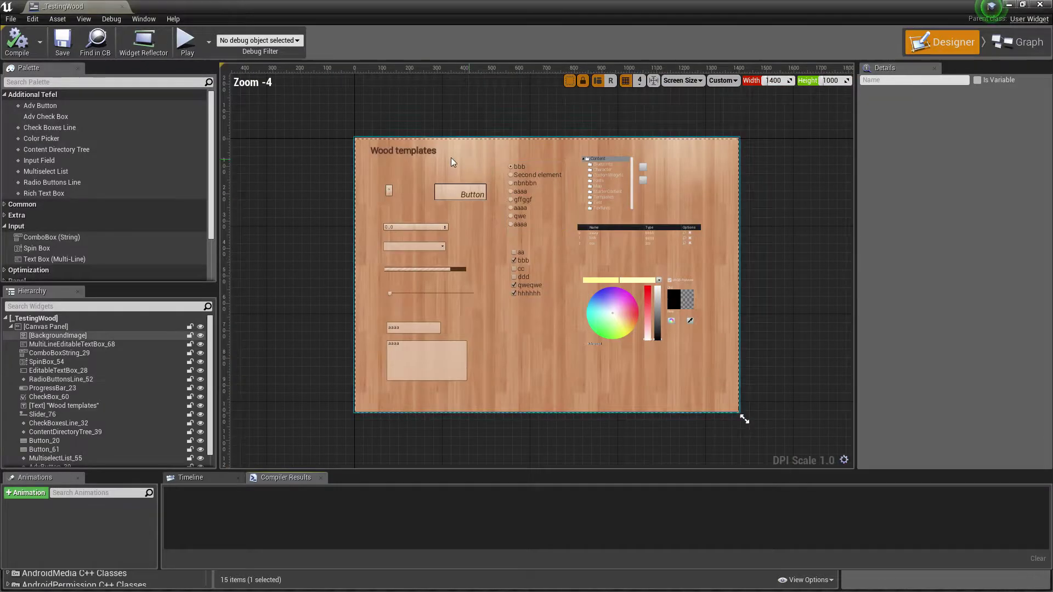
{"action": "scroll", "coordinate": [558, 212], "scroll_direction": "down", "scroll_amount": 1}
{"action": "scroll", "coordinate": [478, 204], "scroll_direction": "down", "scroll_amount": 1}
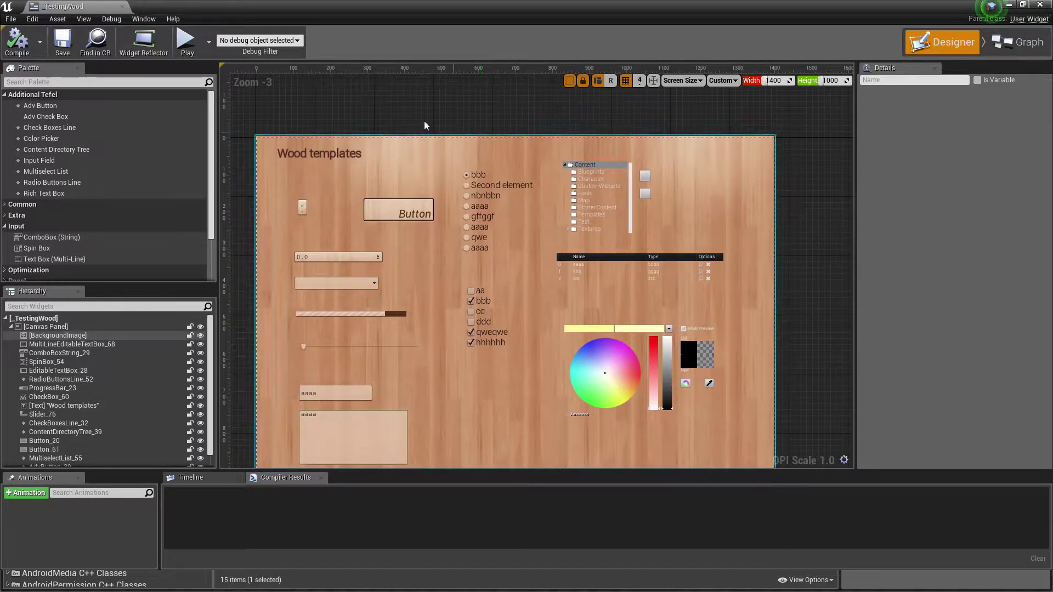
{"action": "left_click", "coordinate": [433, 176]}
{"action": "left_click", "coordinate": [351, 103]}
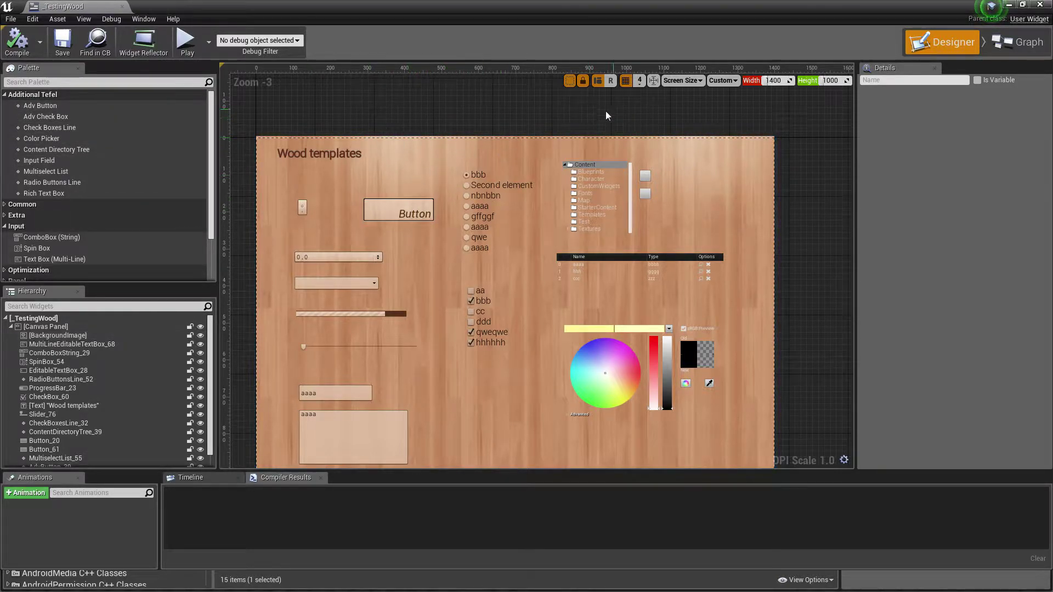
{"action": "scroll", "coordinate": [443, 178], "scroll_direction": "up", "scroll_amount": 2}
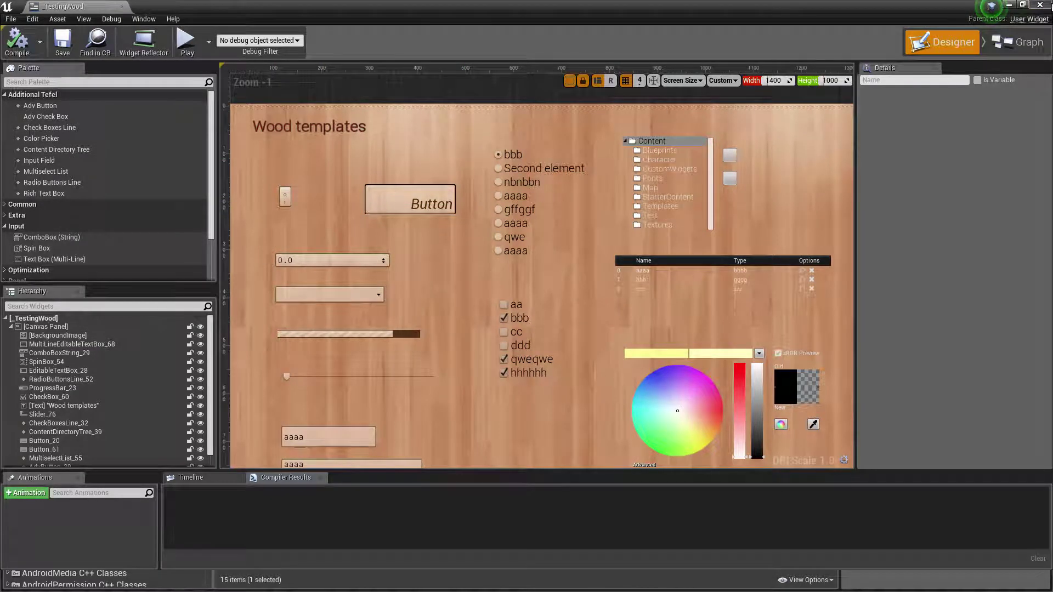
Step: Close the wood widget and reopen _TestingGray from the Content folder
{"action": "left_click", "coordinate": [1040, 5]}
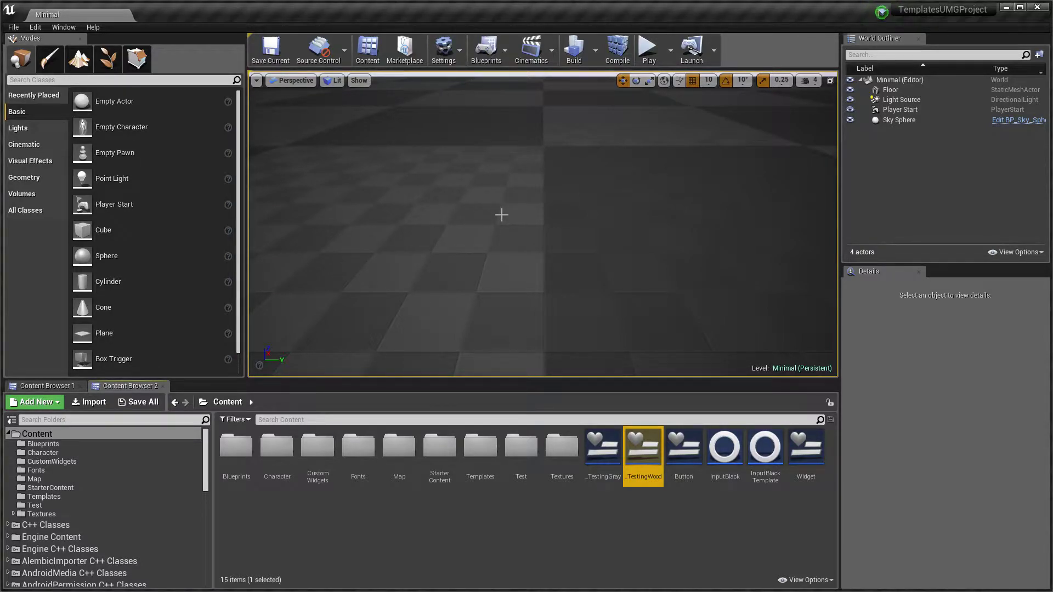
{"action": "left_click", "coordinate": [595, 465]}
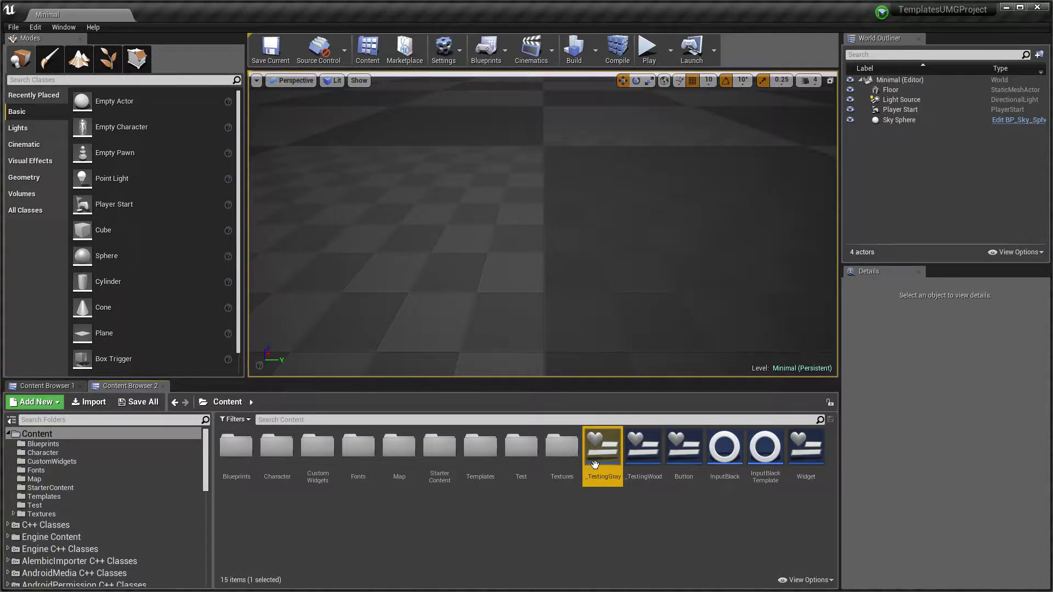
{"action": "double_click", "coordinate": [594, 465]}
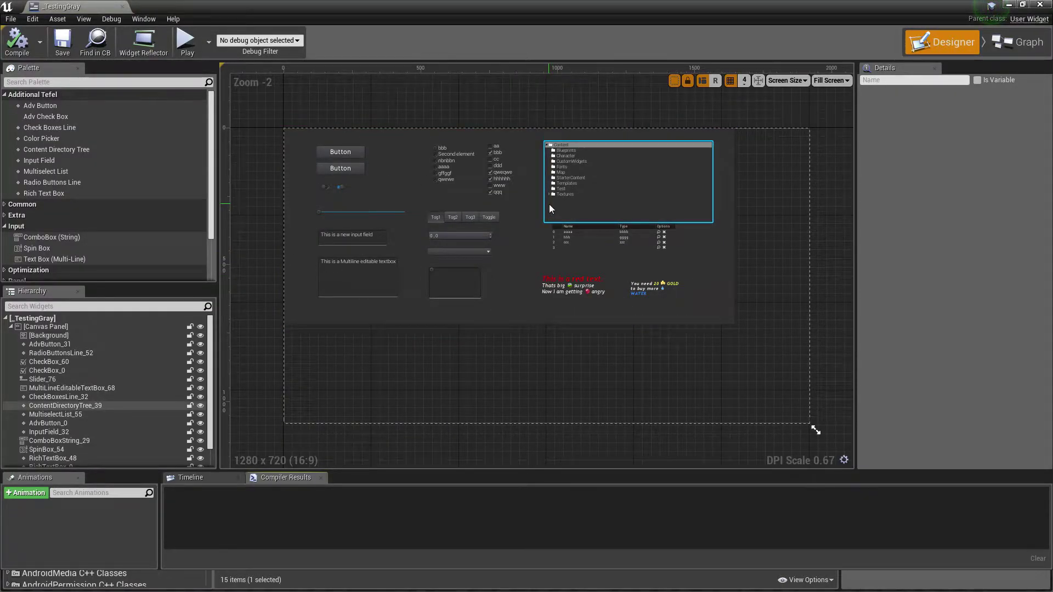
Step: Examine the overall layout of the gray buttons, check lists, toggles and input fields
{"action": "left_click", "coordinate": [514, 209]}
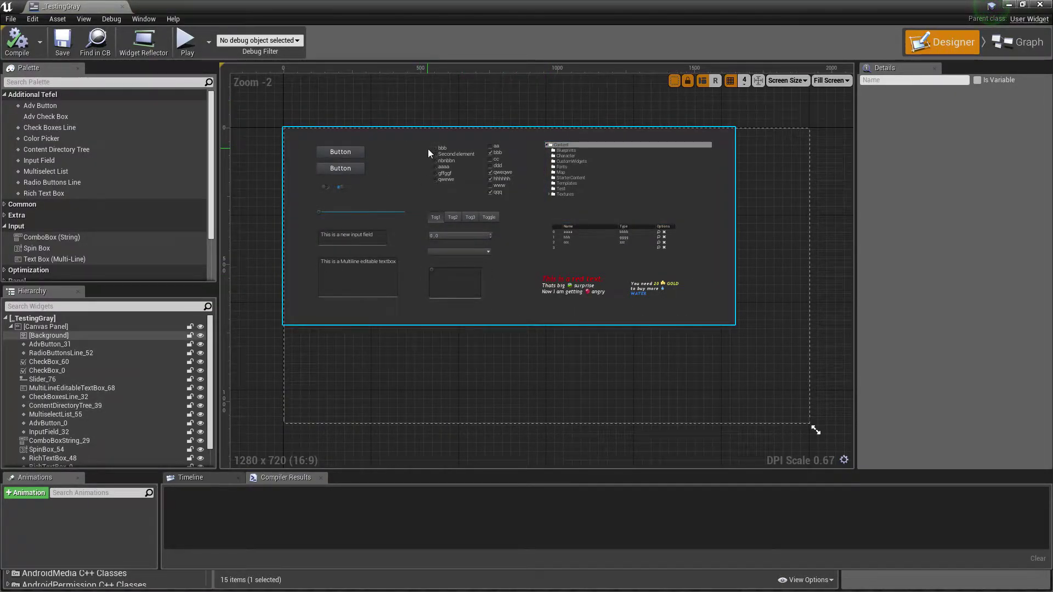
{"action": "scroll", "coordinate": [427, 149], "scroll_direction": "up", "scroll_amount": 2}
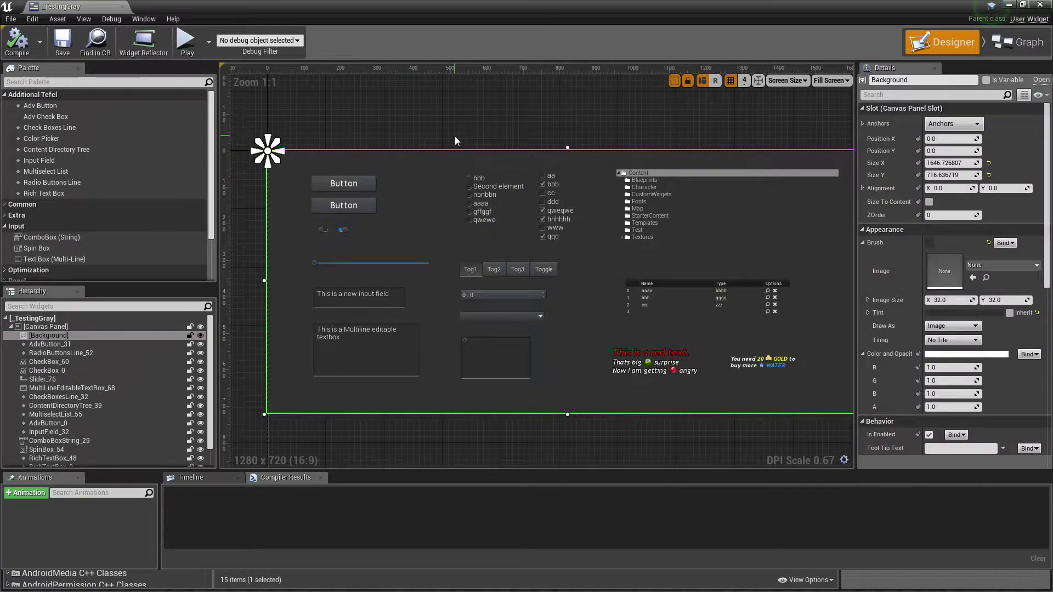
{"action": "left_click", "coordinate": [455, 137]}
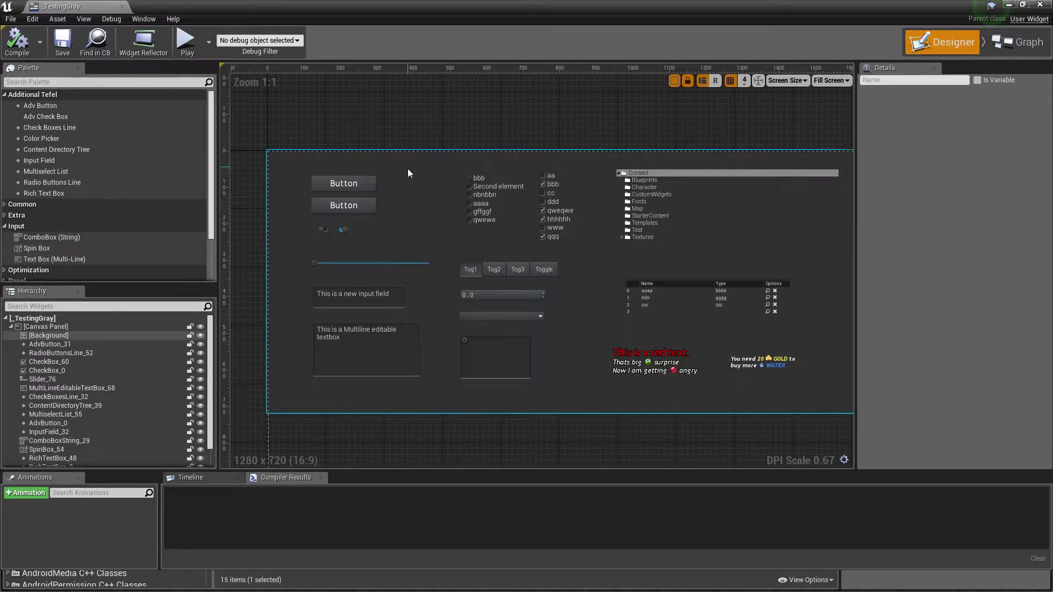
{"action": "scroll", "coordinate": [421, 185], "scroll_direction": "up", "scroll_amount": 1}
{"action": "right_click_drag", "start_coordinate": [447, 185], "coordinate": [482, 179]}
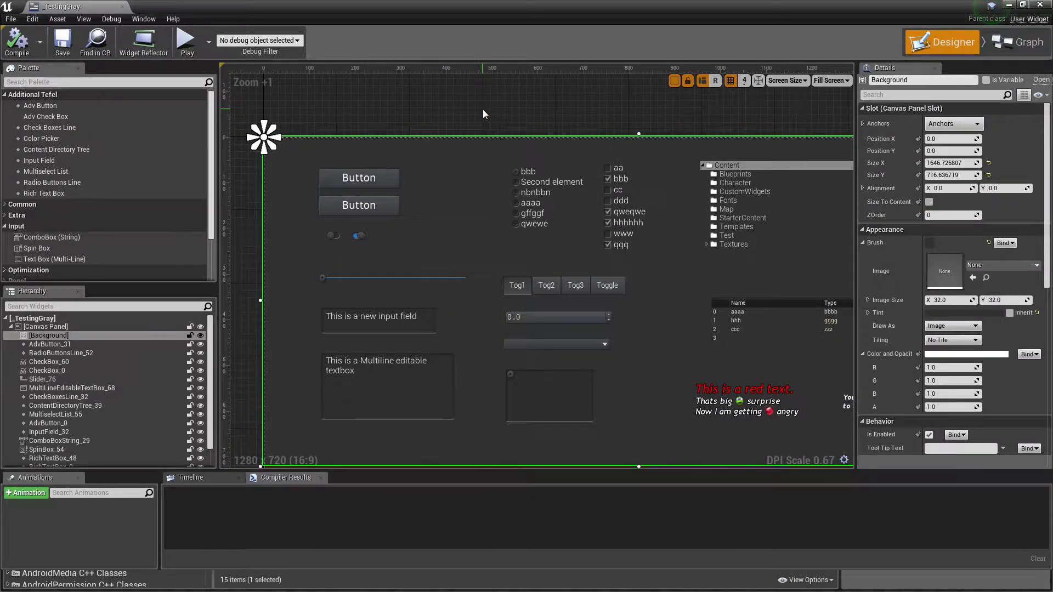
{"action": "left_click", "coordinate": [494, 132]}
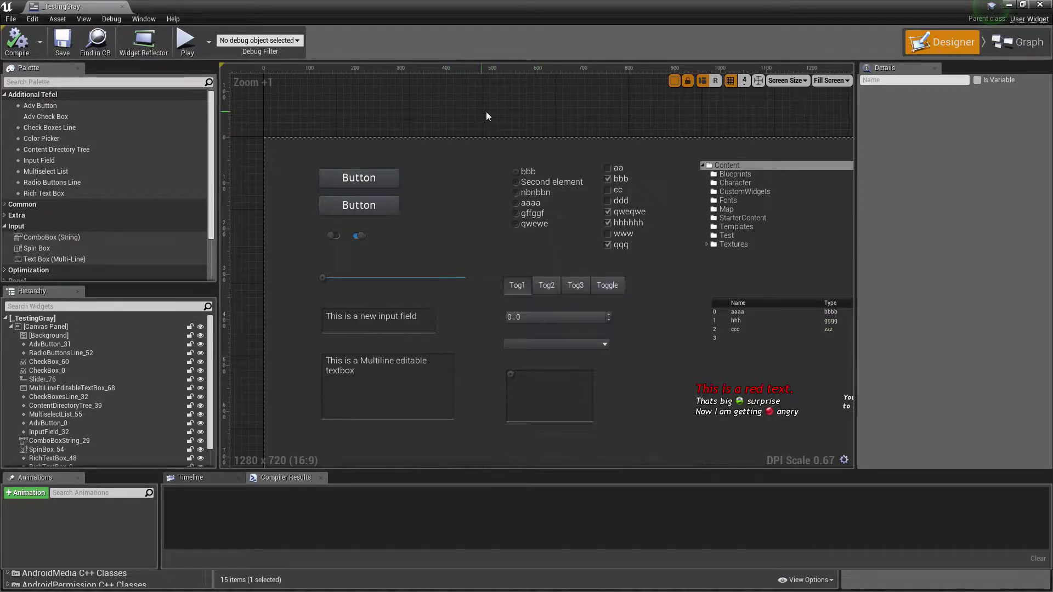
{"action": "right_click_drag", "start_coordinate": [486, 117], "coordinate": [448, 108]}
Step: Inspect the lower Button widget and its properties, then clear the selection
{"action": "left_click", "coordinate": [347, 203]}
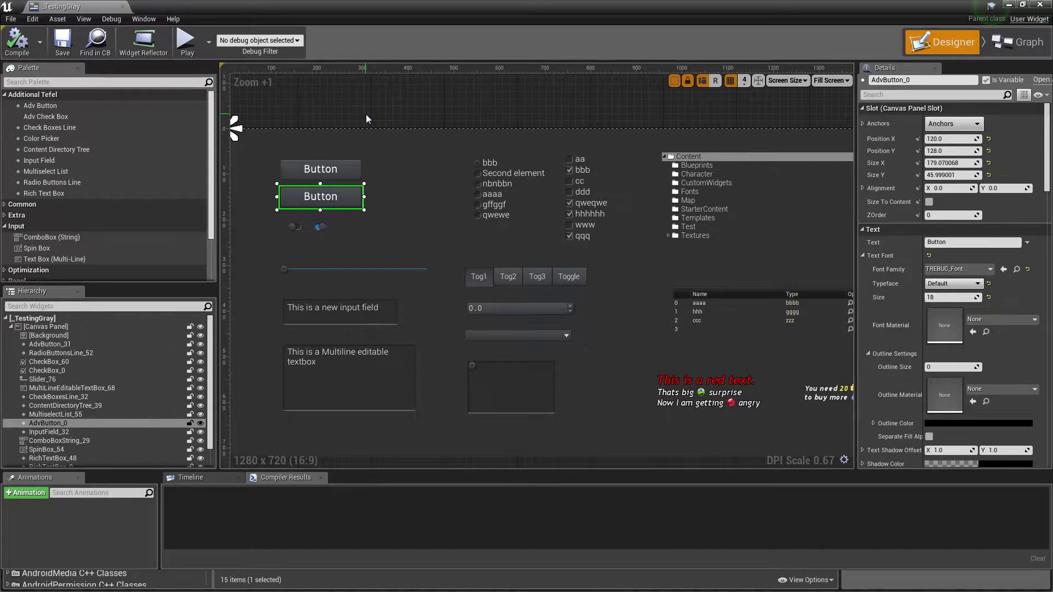
{"action": "left_click", "coordinate": [366, 114]}
{"action": "right_click_drag", "start_coordinate": [366, 114], "coordinate": [438, 125]}
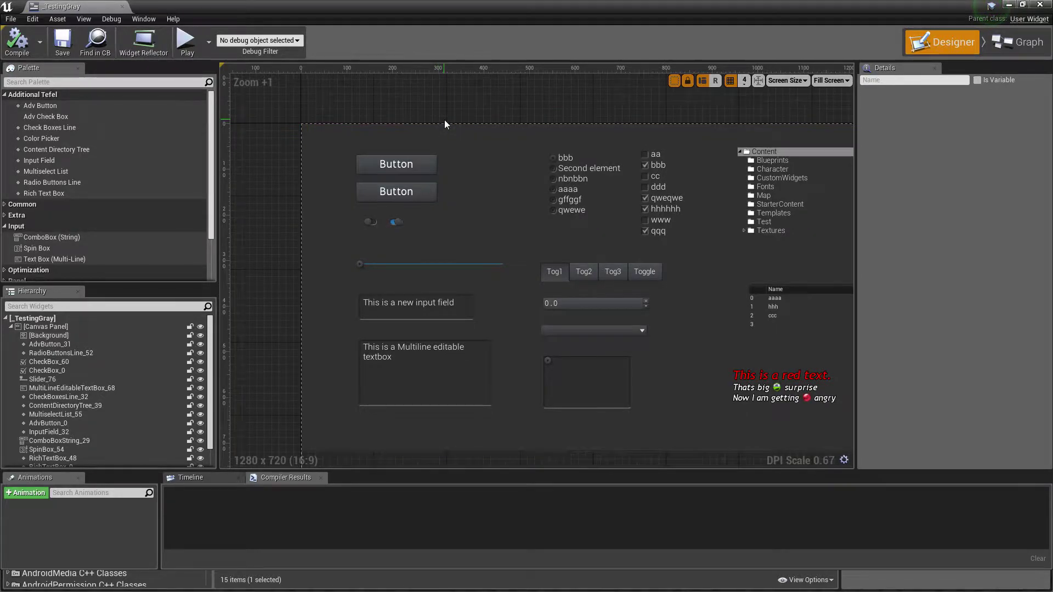
{"action": "left_click", "coordinate": [426, 196]}
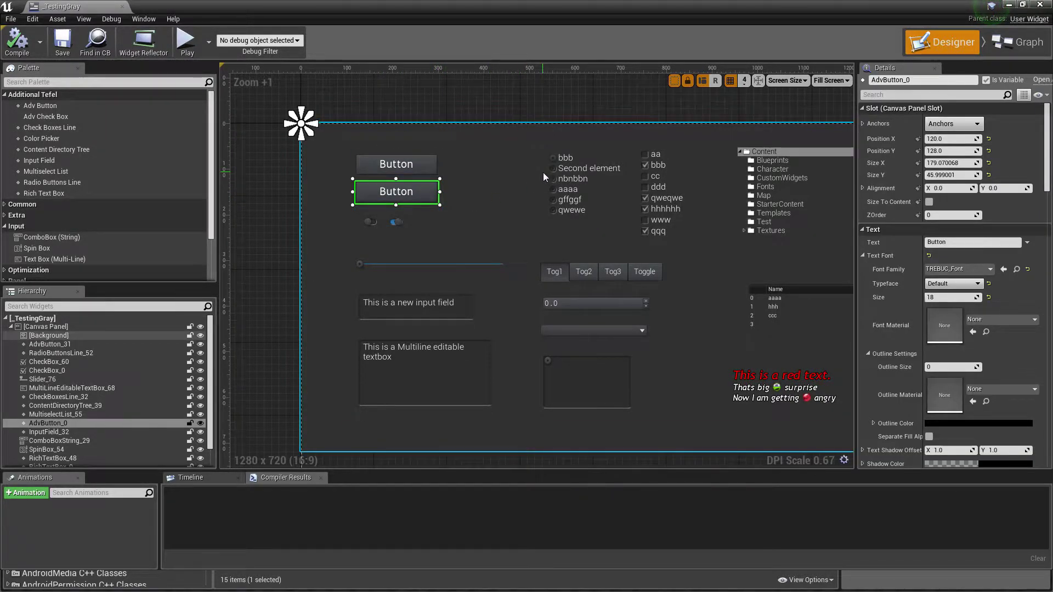
{"action": "left_click", "coordinate": [667, 163]}
{"action": "right_click_drag", "start_coordinate": [666, 163], "coordinate": [631, 120]}
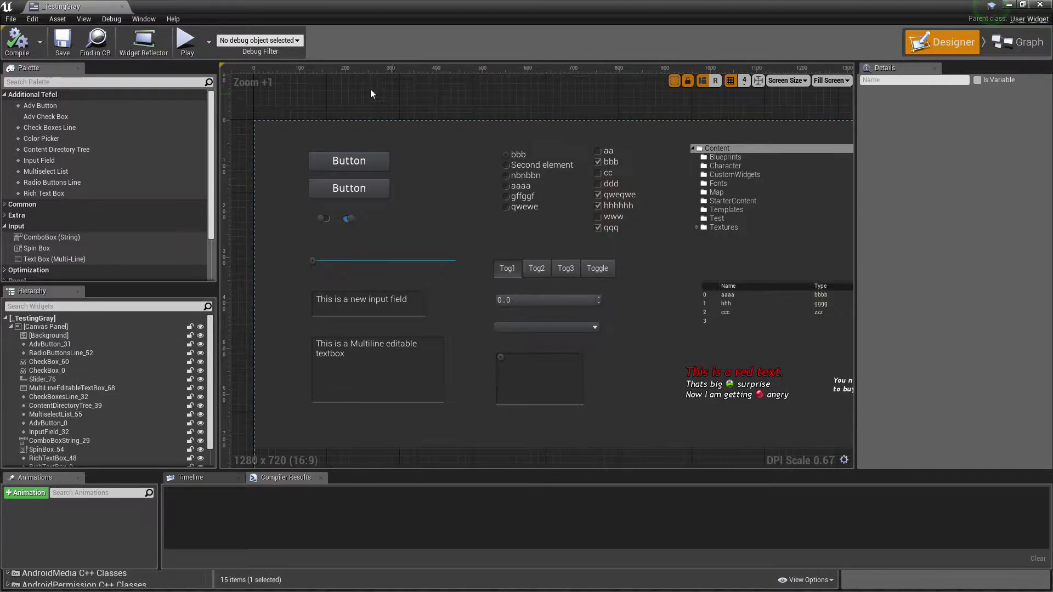
{"action": "right_click_drag", "start_coordinate": [391, 159], "coordinate": [460, 128]}
Step: Try top vertical alignment and left justification on the upper Button's text, restoring each to center
{"action": "left_click", "coordinate": [421, 135]}
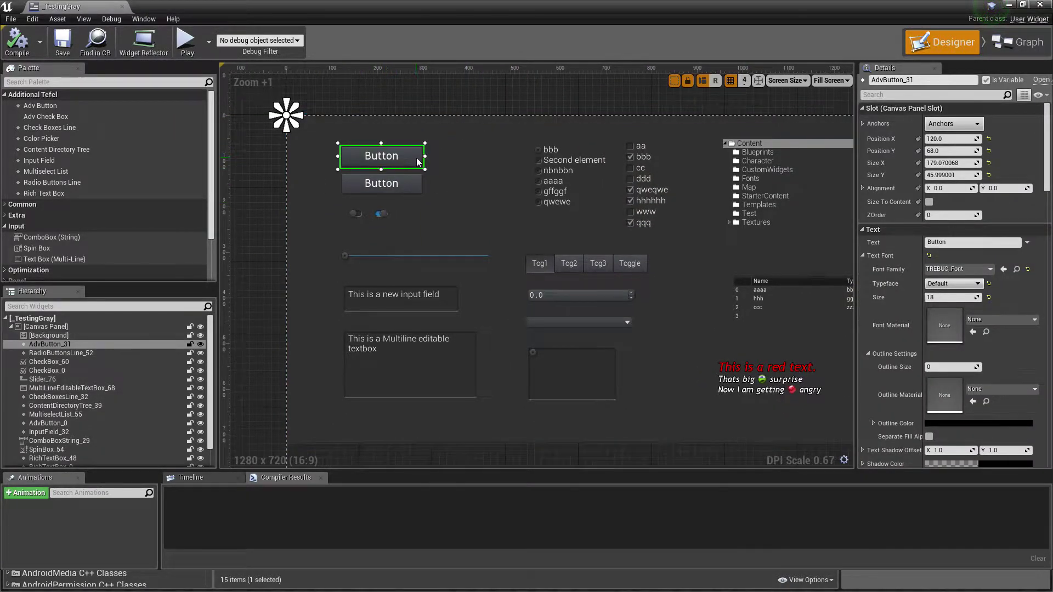
{"action": "scroll", "coordinate": [418, 161], "scroll_direction": "up", "scroll_amount": 2}
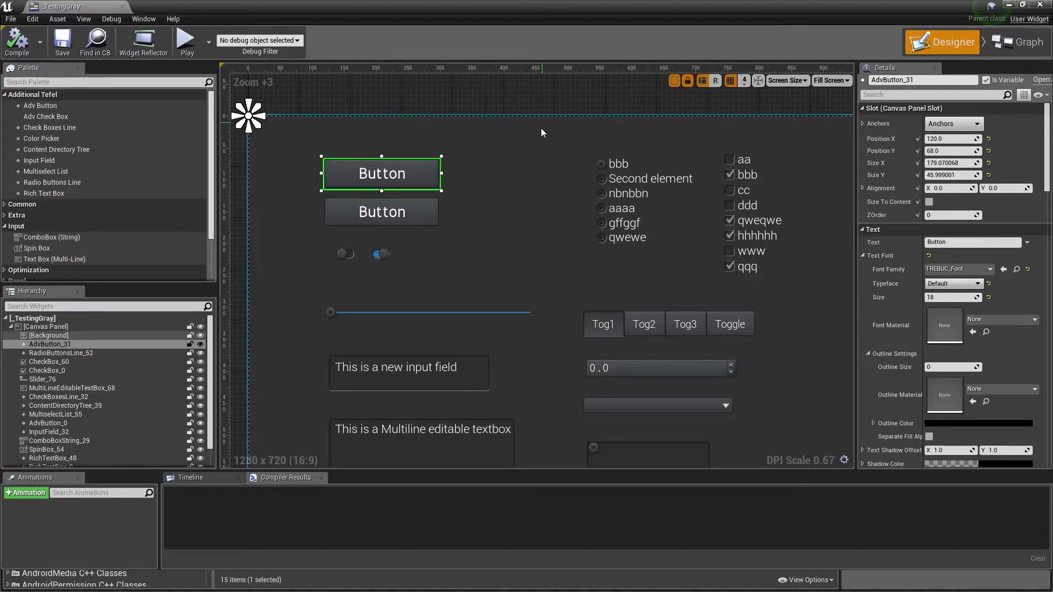
{"action": "right_click_drag", "start_coordinate": [516, 113], "coordinate": [531, 133]}
{"action": "left_click", "coordinate": [467, 186]}
{"action": "left_click", "coordinate": [447, 193]}
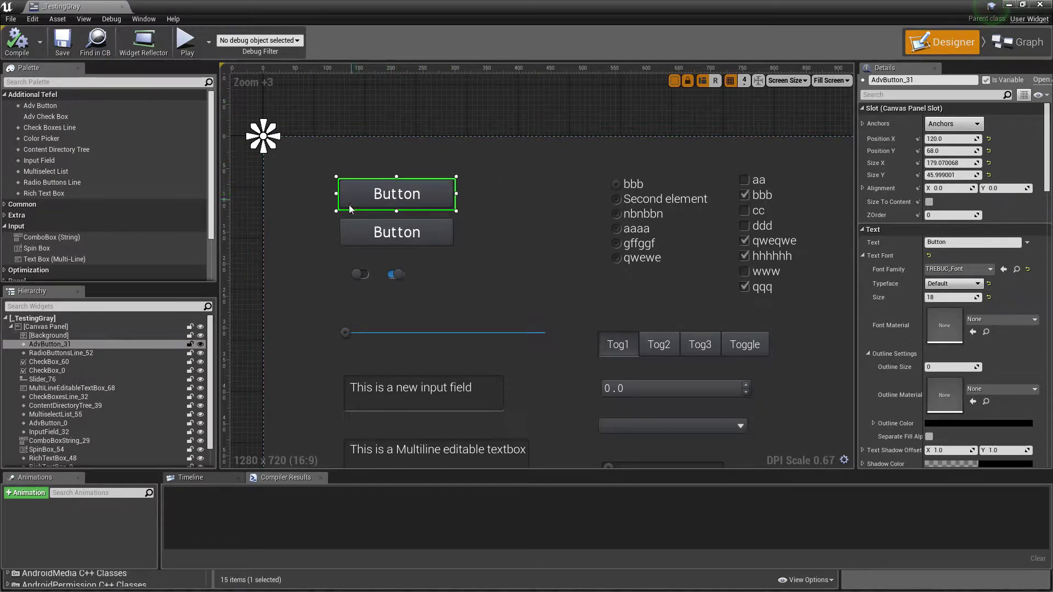
{"action": "scroll", "coordinate": [897, 311], "scroll_direction": "down", "scroll_amount": 4}
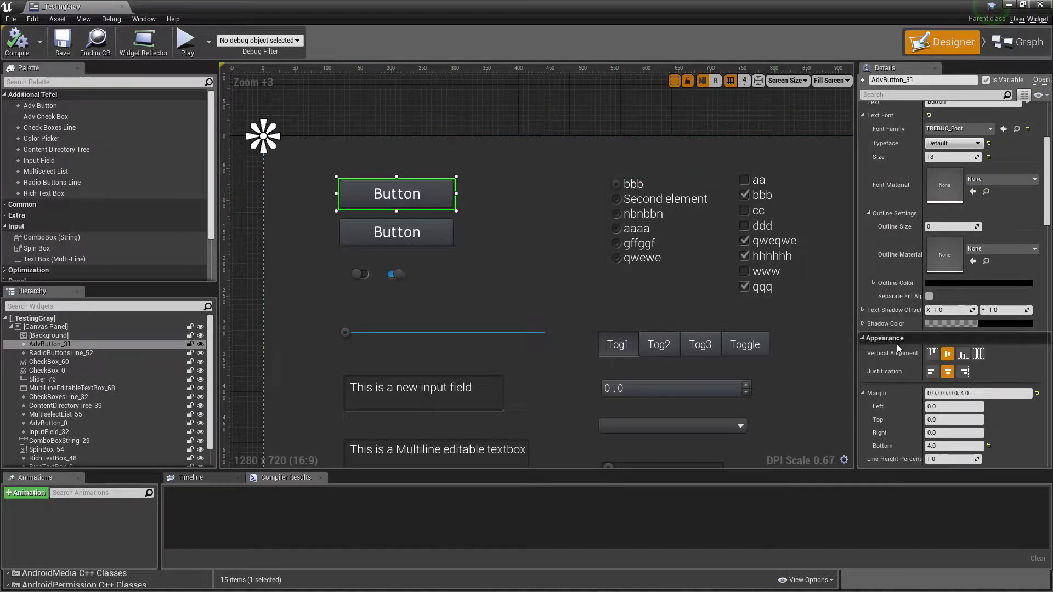
{"action": "left_click", "coordinate": [932, 353]}
{"action": "left_click", "coordinate": [948, 355]}
{"action": "left_click", "coordinate": [931, 372]}
{"action": "left_click", "coordinate": [947, 372]}
Step: Review the upper Button's text and font settings, then clear the selection
{"action": "left_click", "coordinate": [457, 130]}
{"action": "left_click", "coordinate": [424, 186]}
{"action": "scroll", "coordinate": [961, 220], "scroll_direction": "up", "scroll_amount": 3}
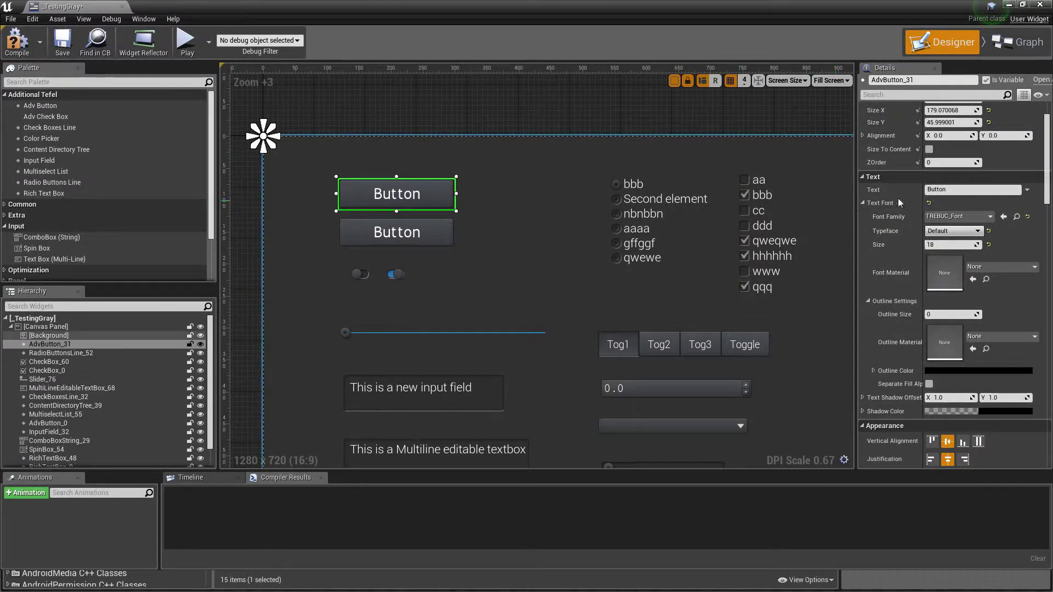
{"action": "left_click", "coordinate": [404, 136]}
{"action": "left_click", "coordinate": [394, 203]}
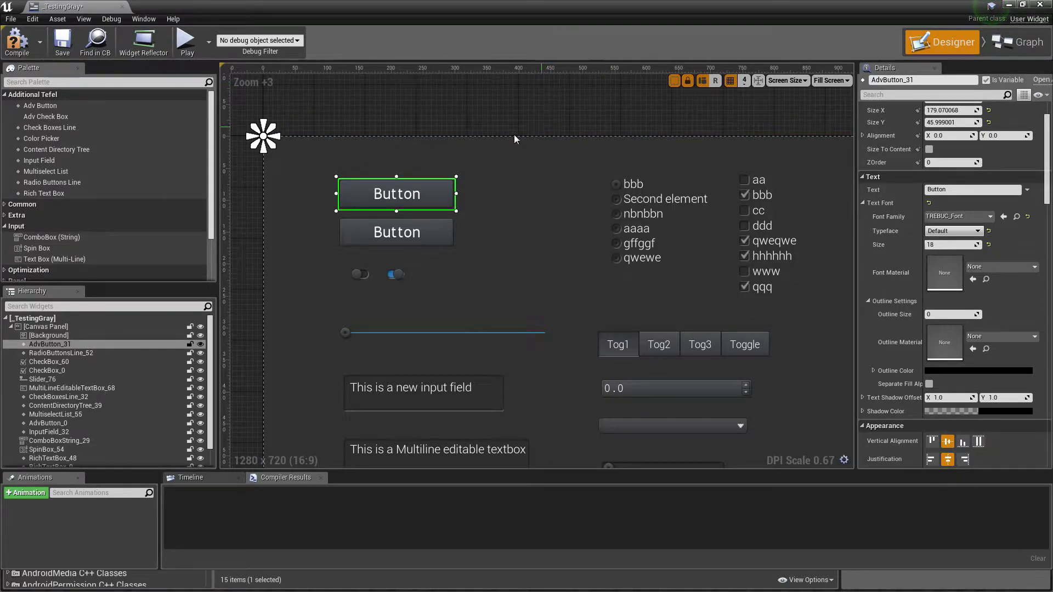
{"action": "right_click_drag", "start_coordinate": [337, 119], "coordinate": [374, 161]}
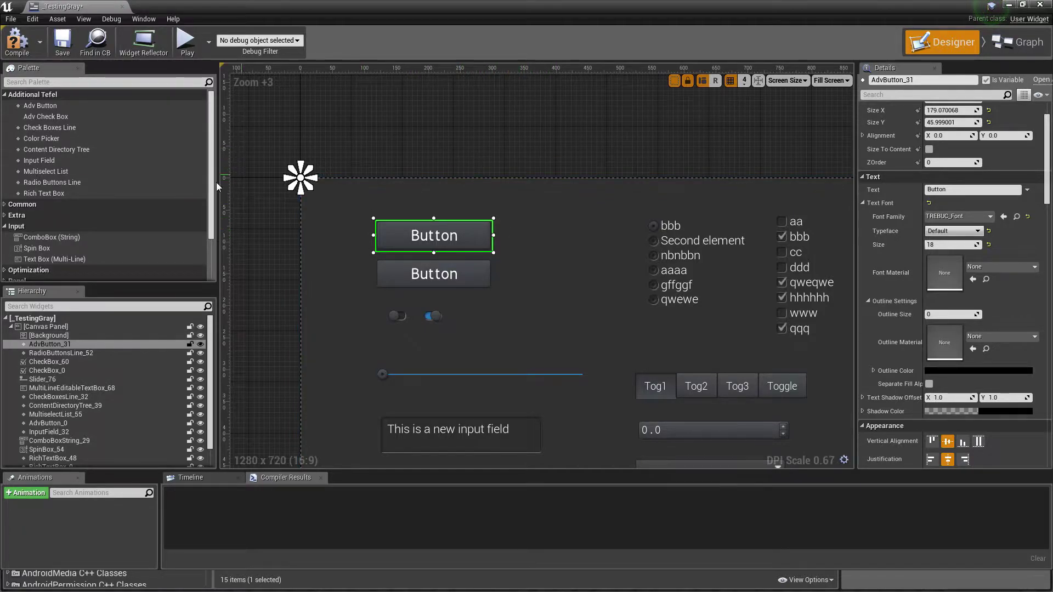
{"action": "scroll", "coordinate": [466, 170], "scroll_direction": "down", "scroll_amount": 3}
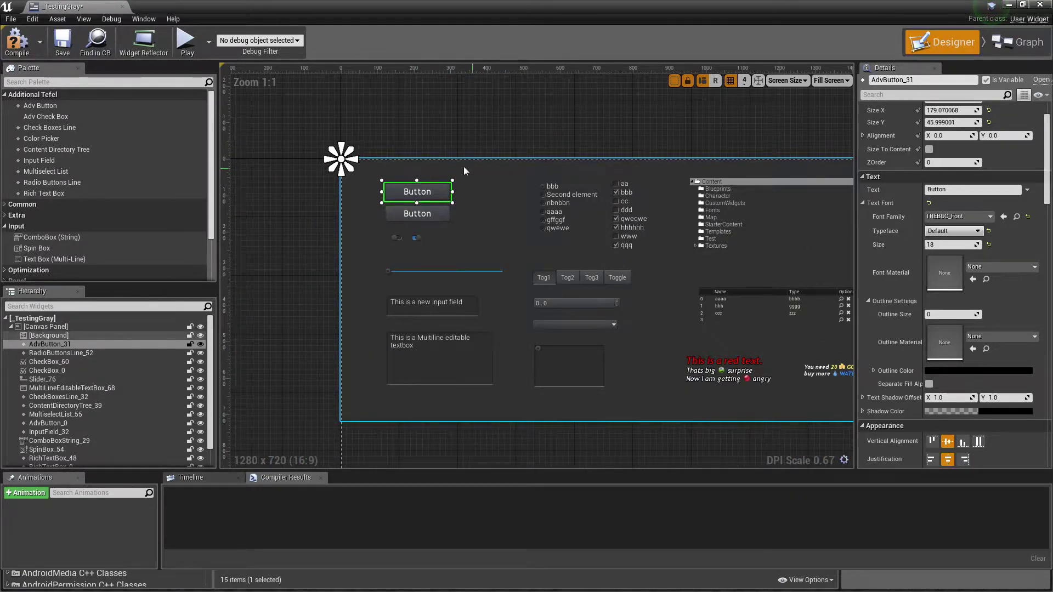
{"action": "scroll", "coordinate": [413, 207], "scroll_direction": "up", "scroll_amount": 1}
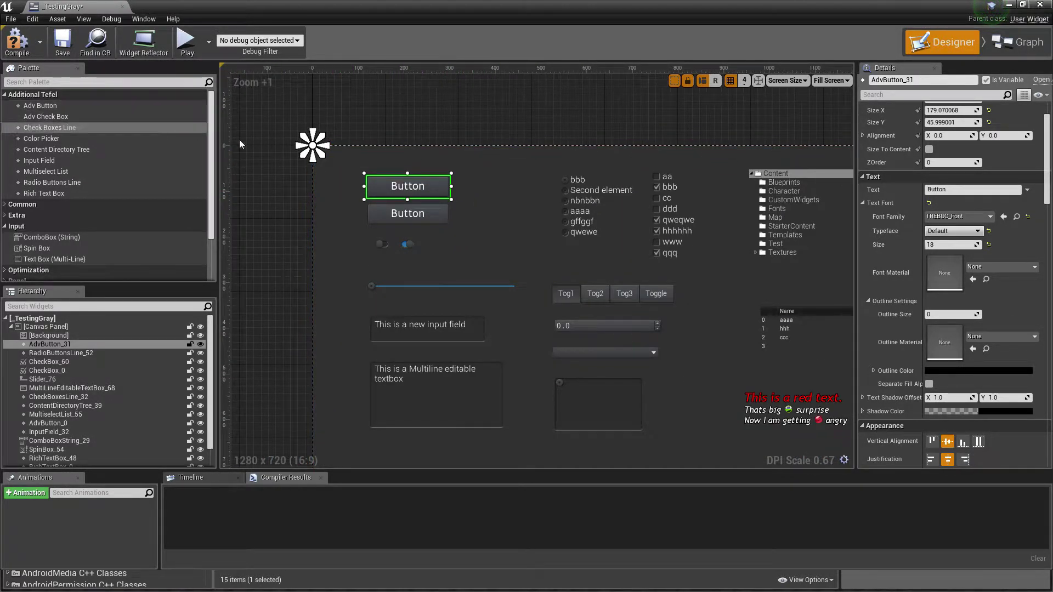
{"action": "left_click", "coordinate": [376, 154]}
{"action": "left_click", "coordinate": [461, 126]}
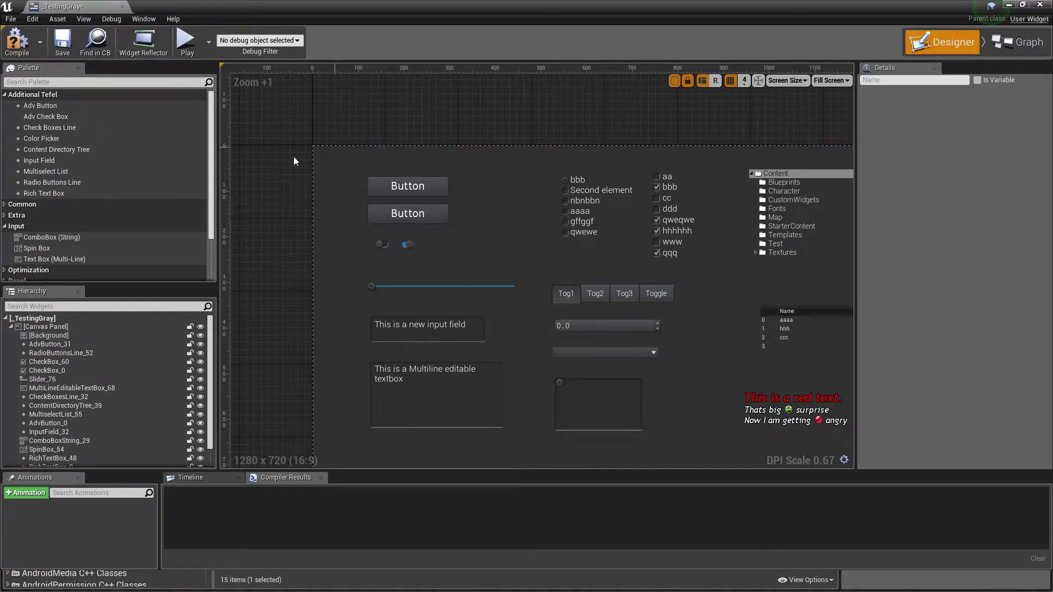
Step: Inspect the unchecked and checked switch-style check boxes below the two buttons
{"action": "scroll", "coordinate": [417, 211], "scroll_direction": "up", "scroll_amount": 2}
{"action": "left_click", "coordinate": [355, 217]}
{"action": "left_click", "coordinate": [400, 219]}
{"action": "right_click_drag", "start_coordinate": [447, 166], "coordinate": [497, 205]}
{"action": "left_click", "coordinate": [423, 261]}
{"action": "left_click", "coordinate": [439, 261]}
{"action": "left_click", "coordinate": [408, 262]}
{"action": "left_click", "coordinate": [442, 260]}
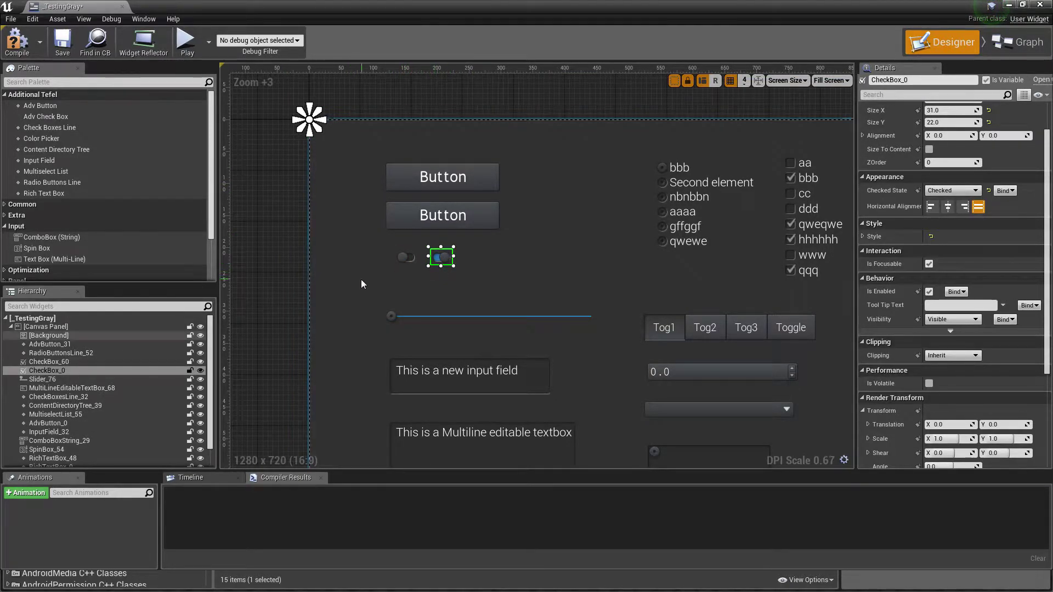
Step: Inspect the blue horizontal slider below the switches and its style properties
{"action": "left_click", "coordinate": [518, 290]}
{"action": "right_click_drag", "start_coordinate": [437, 272], "coordinate": [394, 205]}
{"action": "left_click", "coordinate": [456, 257]}
{"action": "right_click_drag", "start_coordinate": [456, 257], "coordinate": [429, 228]}
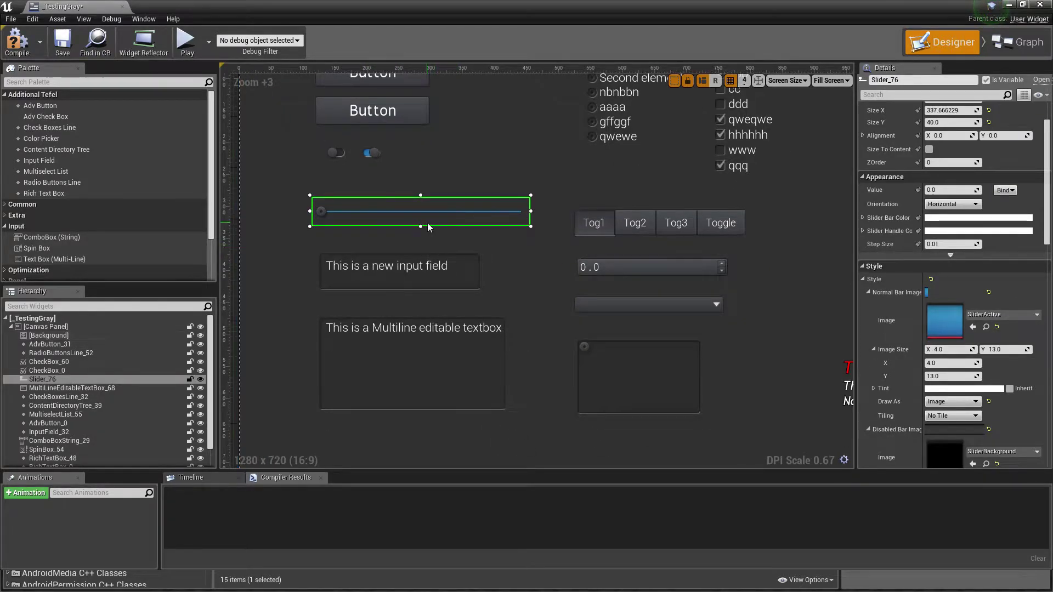
{"action": "left_click", "coordinate": [384, 241]}
{"action": "left_click", "coordinate": [443, 209]}
Step: Inspect the 2dSlider widget below the combo box and its properties
{"action": "left_click", "coordinate": [629, 363]}
{"action": "right_click_drag", "start_coordinate": [533, 248], "coordinate": [453, 213]}
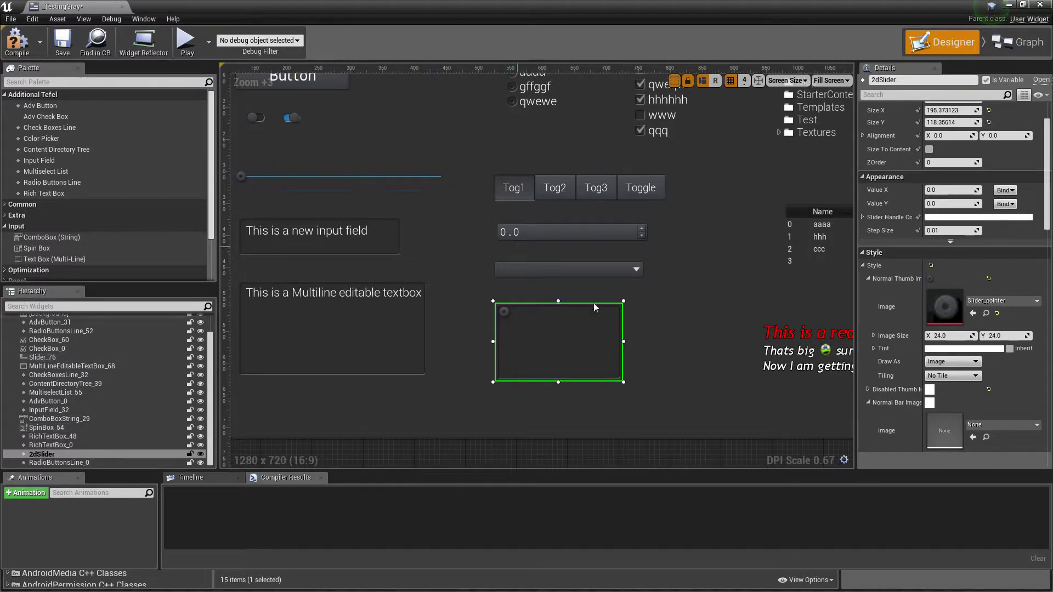
{"action": "right_click_drag", "start_coordinate": [595, 307], "coordinate": [610, 360]}
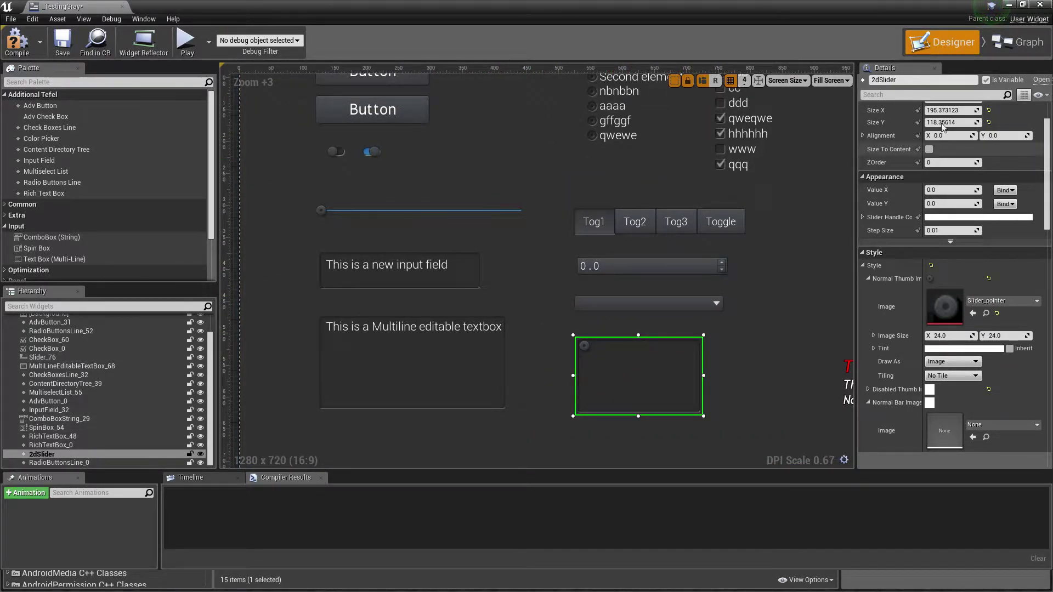
Step: Minimize the widget editor and play the Minimal level to preview the gray templates
{"action": "left_click", "coordinate": [1007, 5]}
{"action": "left_click", "coordinate": [655, 44]}
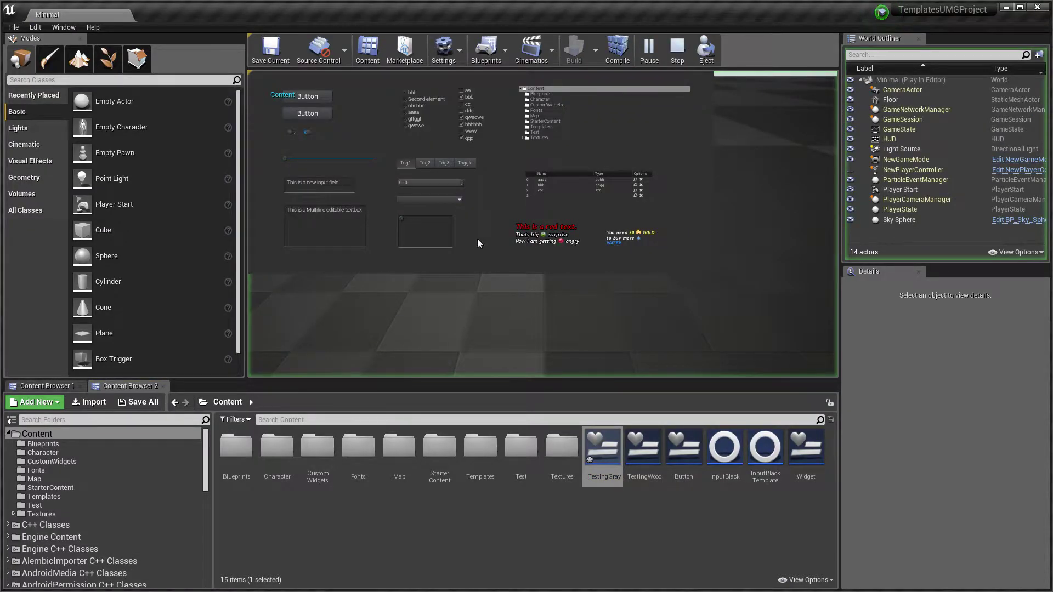
Step: View the gray templates full screen in the running level, look over the widget groups, and stop playing
{"action": "key", "text": "F11"}
{"action": "left_click_drag", "start_coordinate": [294, 286], "coordinate": [426, 422]}
{"action": "left_click_drag", "start_coordinate": [508, 387], "coordinate": [267, 260]}
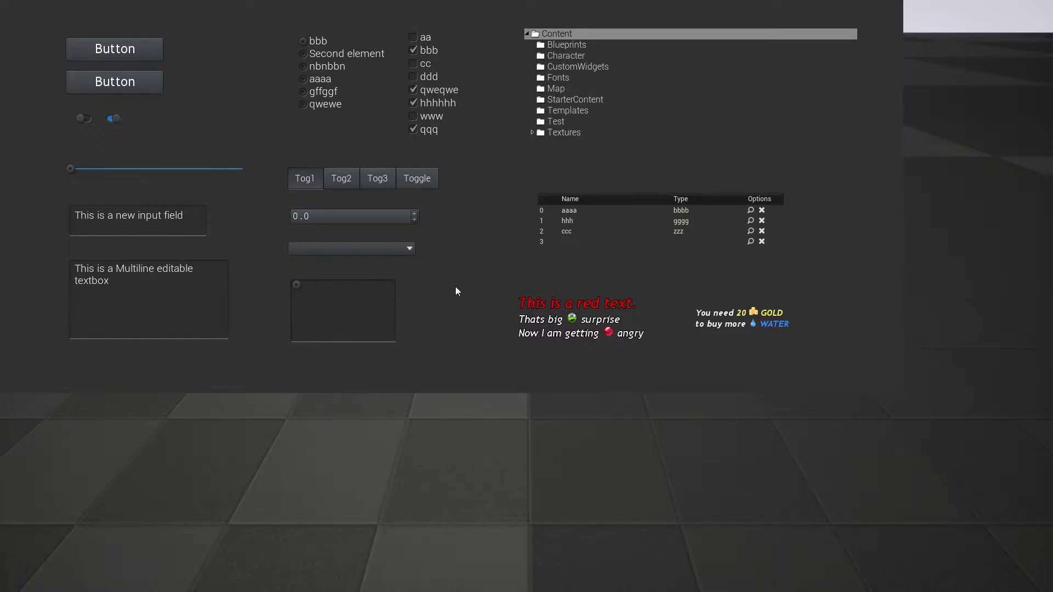
{"action": "key", "text": "Escape"}
{"action": "key", "text": "F11"}
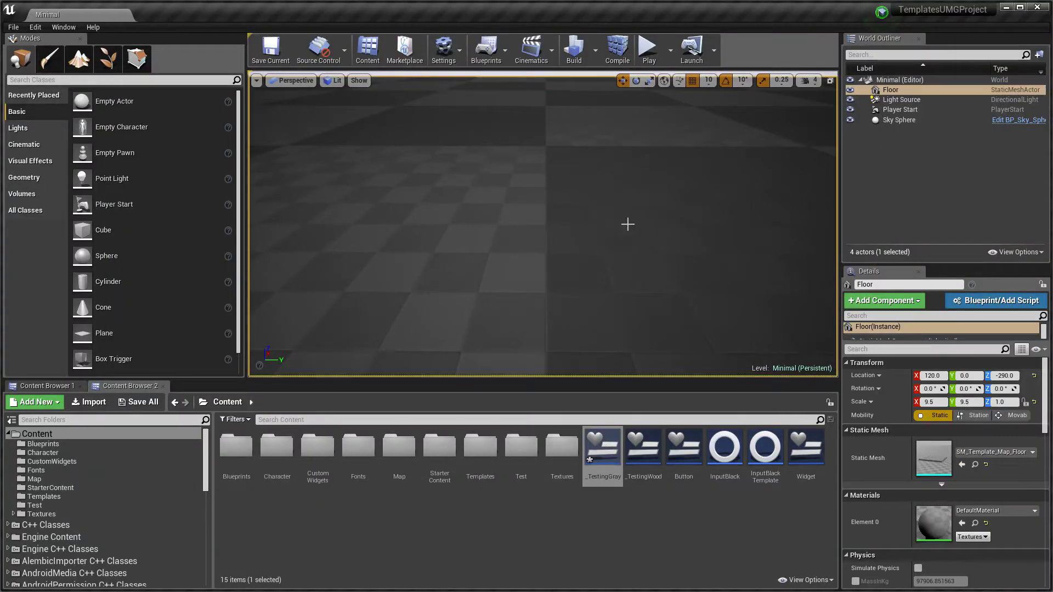
Step: Open the _TestingGray widget and inspect the properties of the single-line input field
{"action": "double_click", "coordinate": [609, 441]}
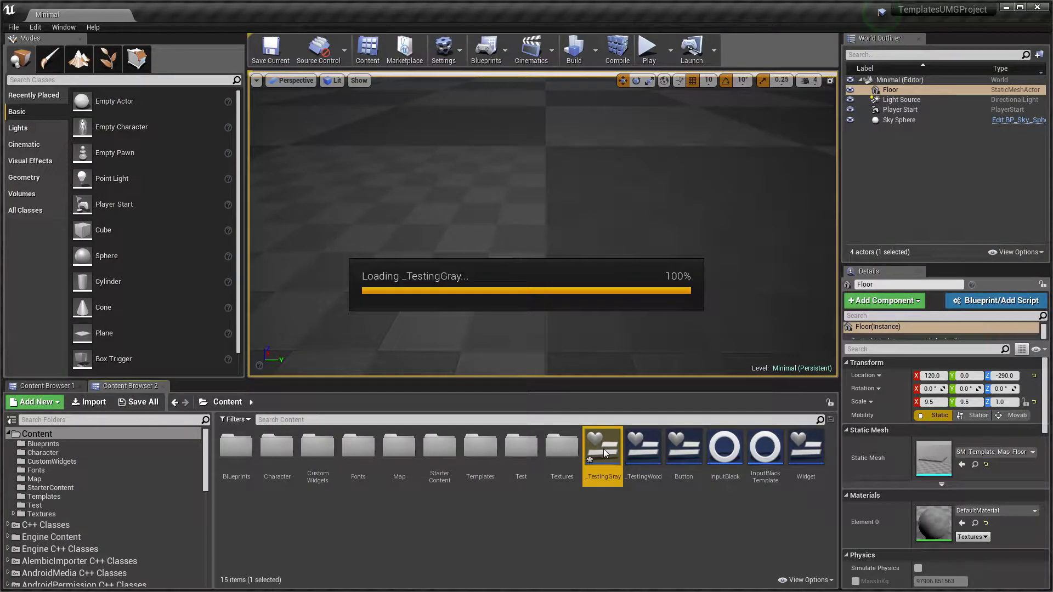
{"action": "scroll", "coordinate": [412, 231], "scroll_direction": "up", "scroll_amount": 3}
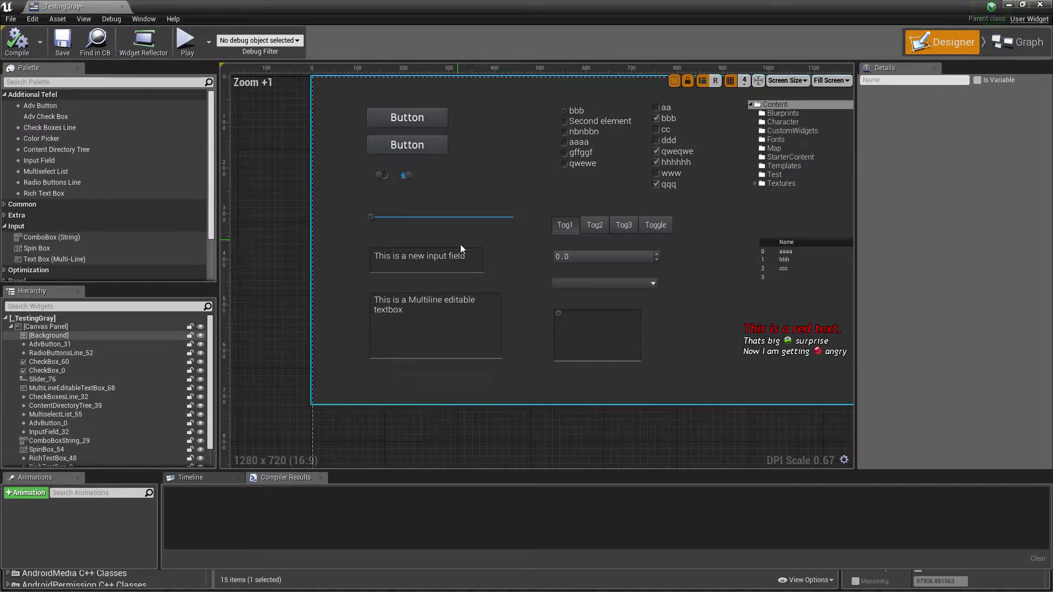
{"action": "left_click", "coordinate": [458, 252]}
{"action": "right_click_drag", "start_coordinate": [392, 262], "coordinate": [423, 297]}
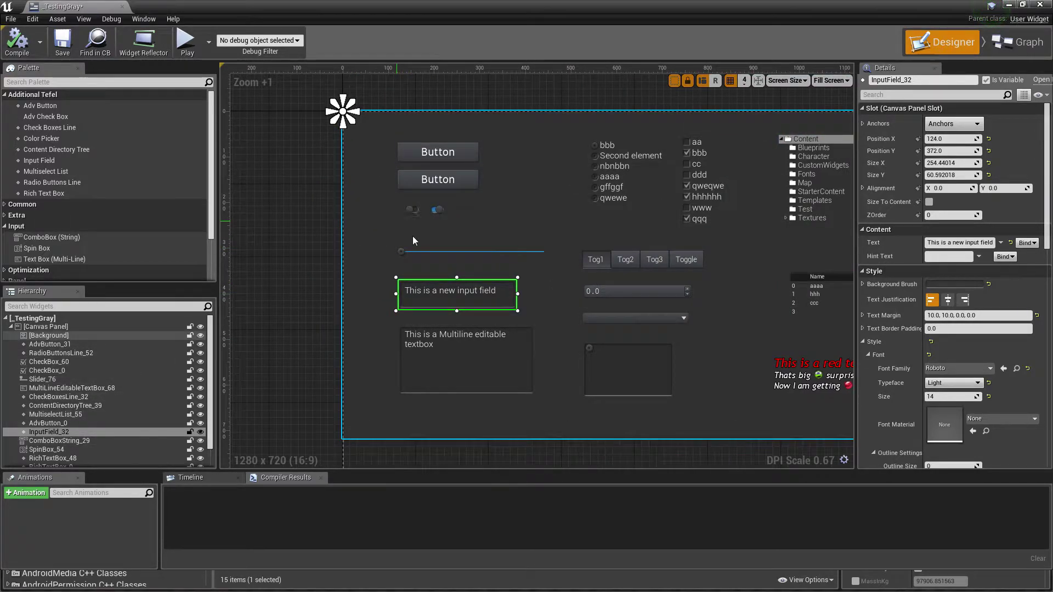
Step: Leave the widget editor, play the level full screen, and try out the single-line input field and the multiline text box
{"action": "left_click", "coordinate": [1039, 4]}
{"action": "left_click", "coordinate": [649, 50]}
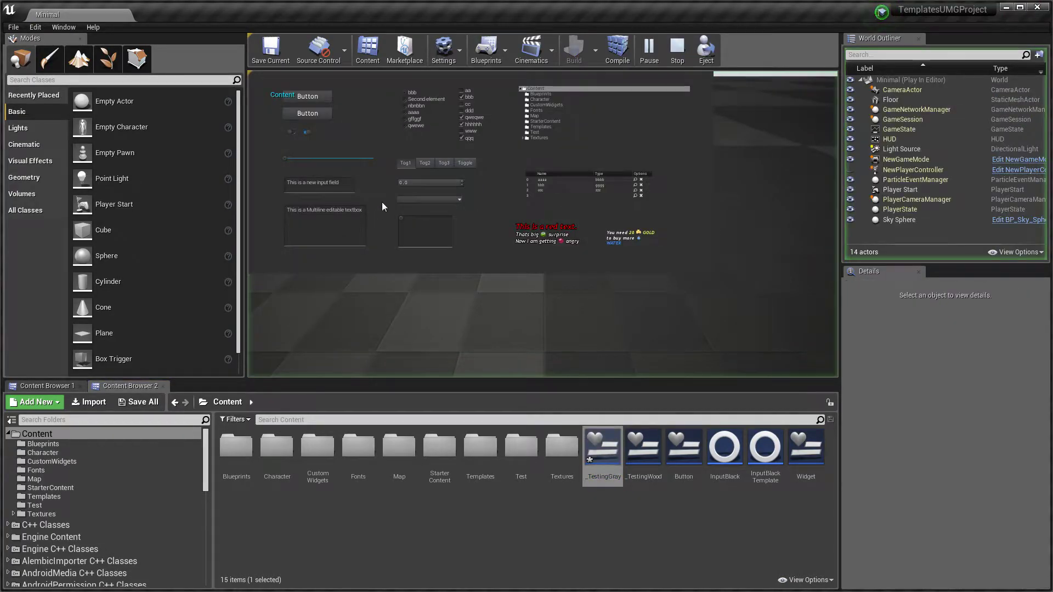
{"action": "key", "text": "F11"}
{"action": "left_click_drag", "start_coordinate": [204, 231], "coordinate": [227, 243]}
{"action": "left_click", "coordinate": [57, 215]}
{"action": "left_click", "coordinate": [197, 225]}
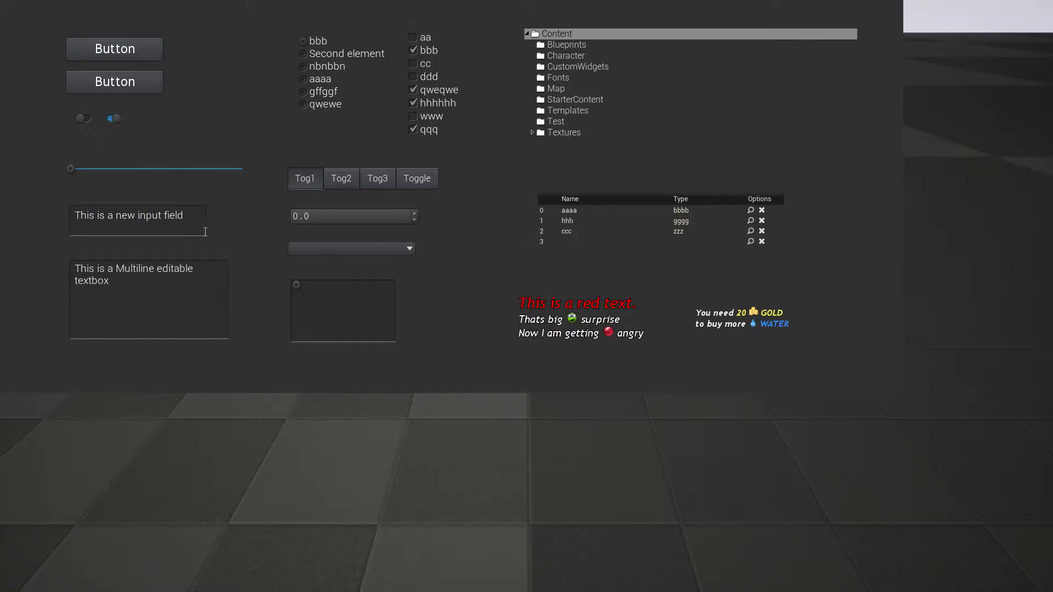
{"action": "left_click_drag", "start_coordinate": [205, 231], "coordinate": [86, 215]}
{"action": "left_click", "coordinate": [80, 224]}
{"action": "left_click", "coordinate": [197, 220]}
{"action": "left_click", "coordinate": [188, 232]}
{"action": "left_click_drag", "start_coordinate": [74, 268], "coordinate": [234, 306]}
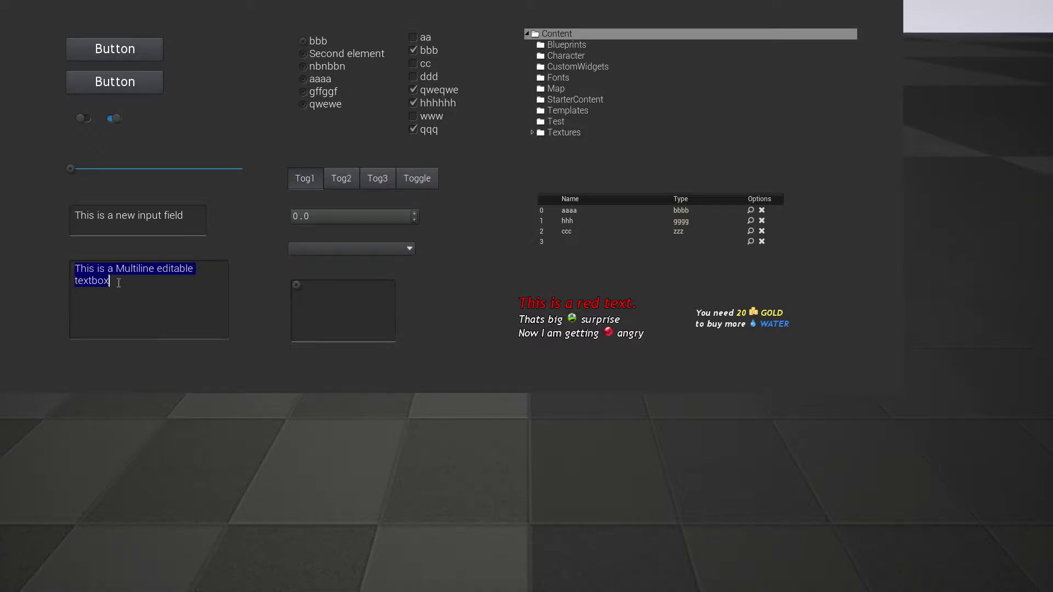
{"action": "left_click", "coordinate": [74, 283]}
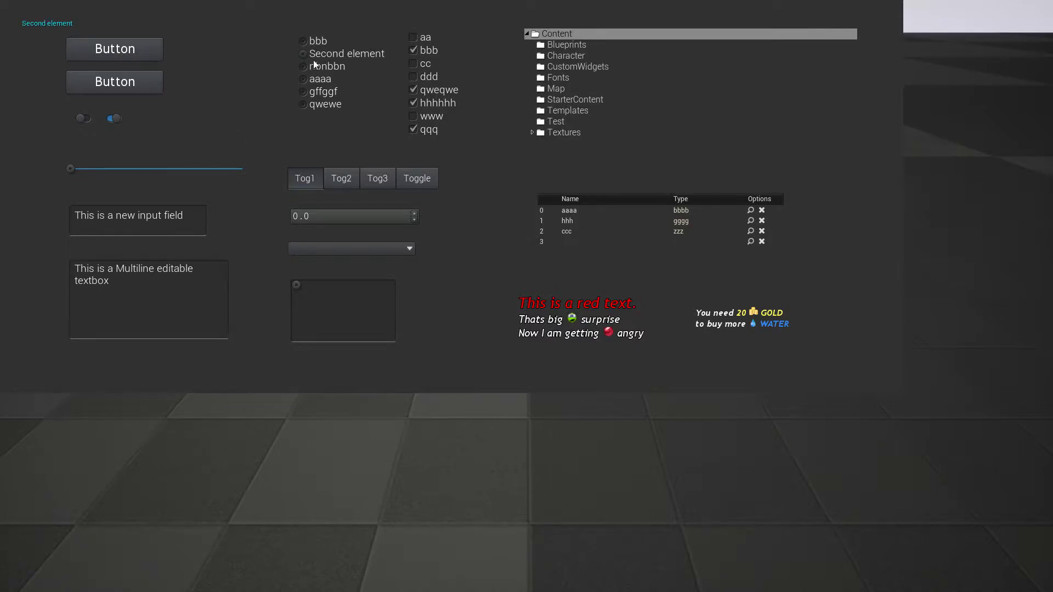
Step: Try out the radio button list and the check box list in the running level and stop playing
{"action": "left_click", "coordinate": [320, 42]}
{"action": "left_click", "coordinate": [423, 39]}
{"action": "left_click", "coordinate": [415, 55]}
{"action": "left_click", "coordinate": [415, 40]}
{"action": "key", "text": "Escape"}
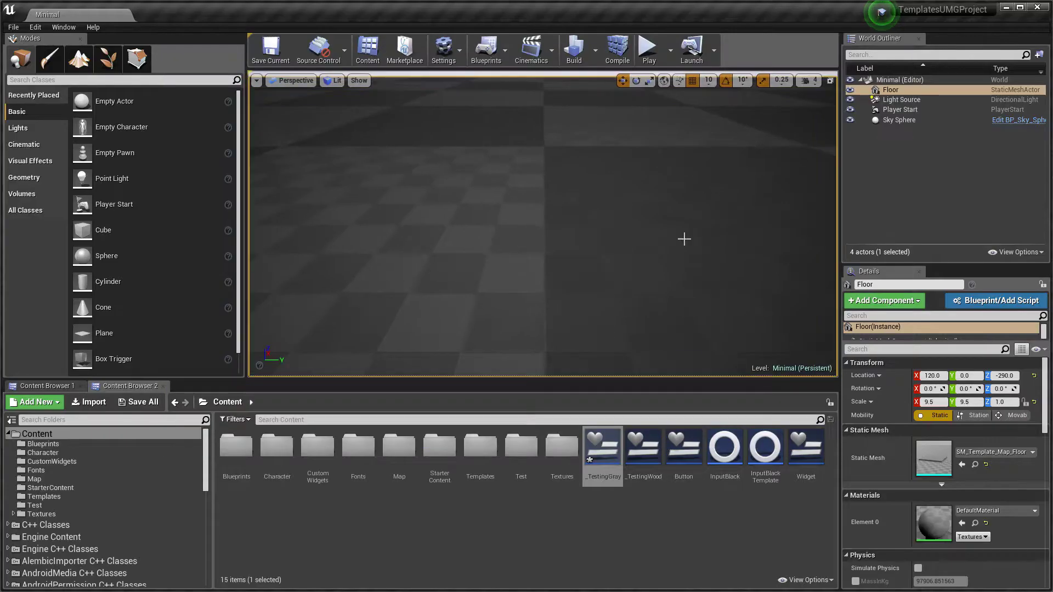
Step: Reopen _TestingGray, set the radio button list's Default Selected Index to 4, and compile the widget
{"action": "double_click", "coordinate": [602, 445]}
{"action": "scroll", "coordinate": [544, 308], "scroll_direction": "down", "scroll_amount": 2}
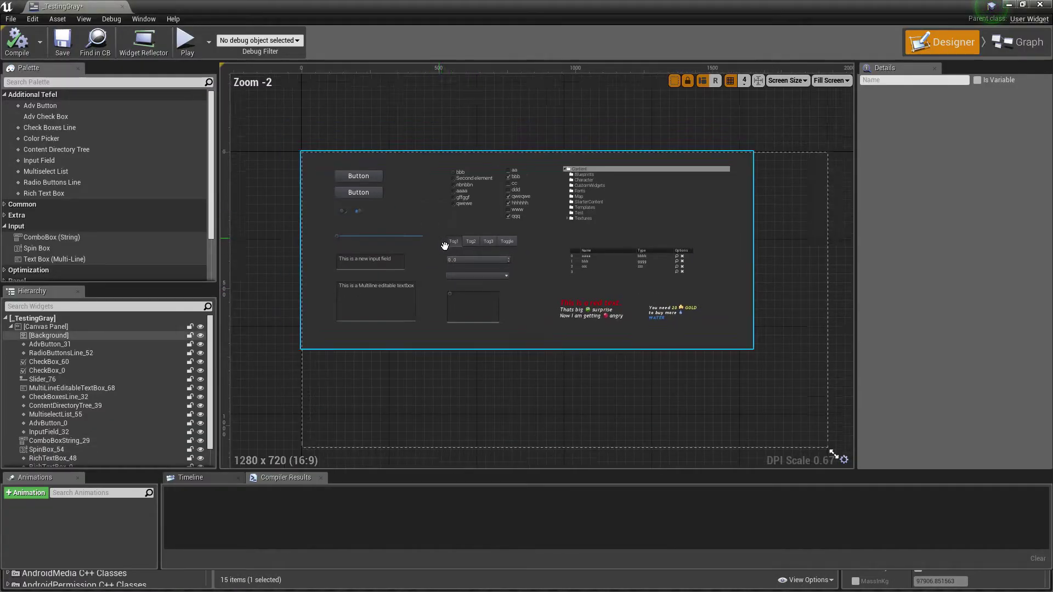
{"action": "scroll", "coordinate": [475, 189], "scroll_direction": "up", "scroll_amount": 6}
{"action": "left_click", "coordinate": [498, 222]}
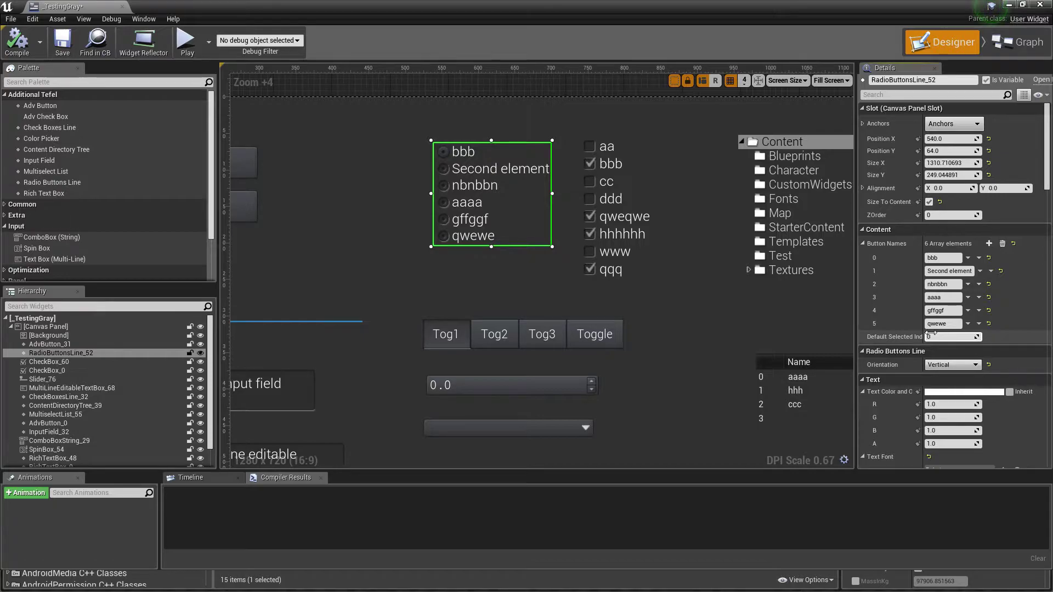
{"action": "type", "text": "4"}
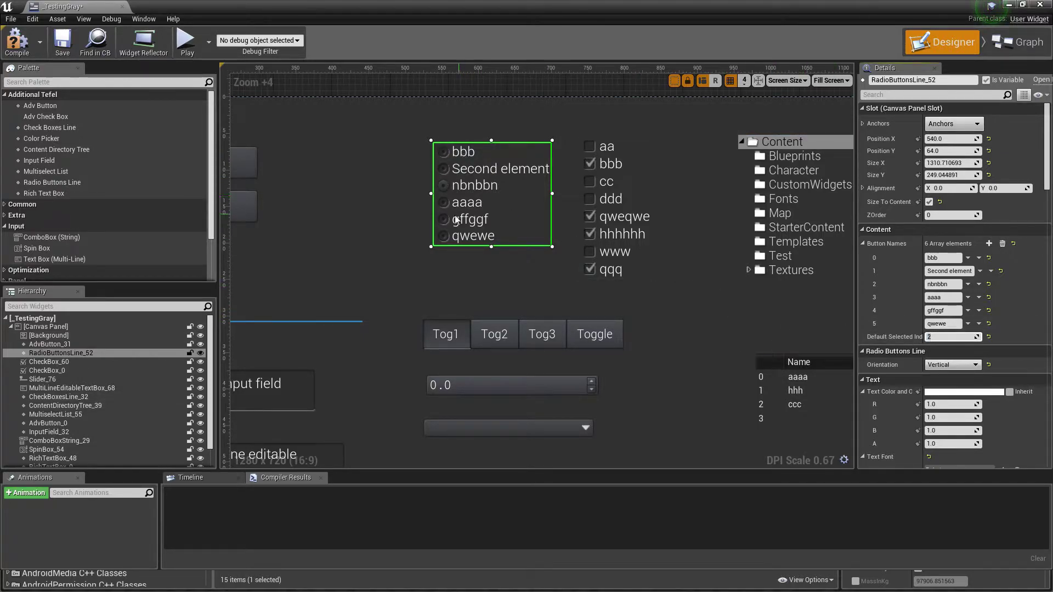
{"action": "key", "text": "Return"}
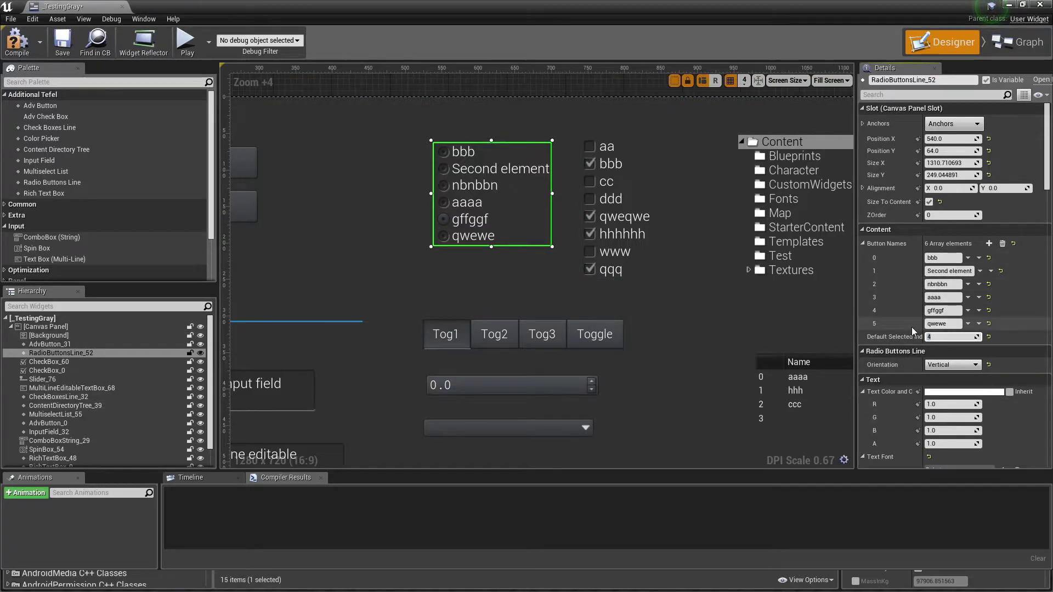
{"action": "left_click_drag", "start_coordinate": [923, 323], "coordinate": [940, 320]}
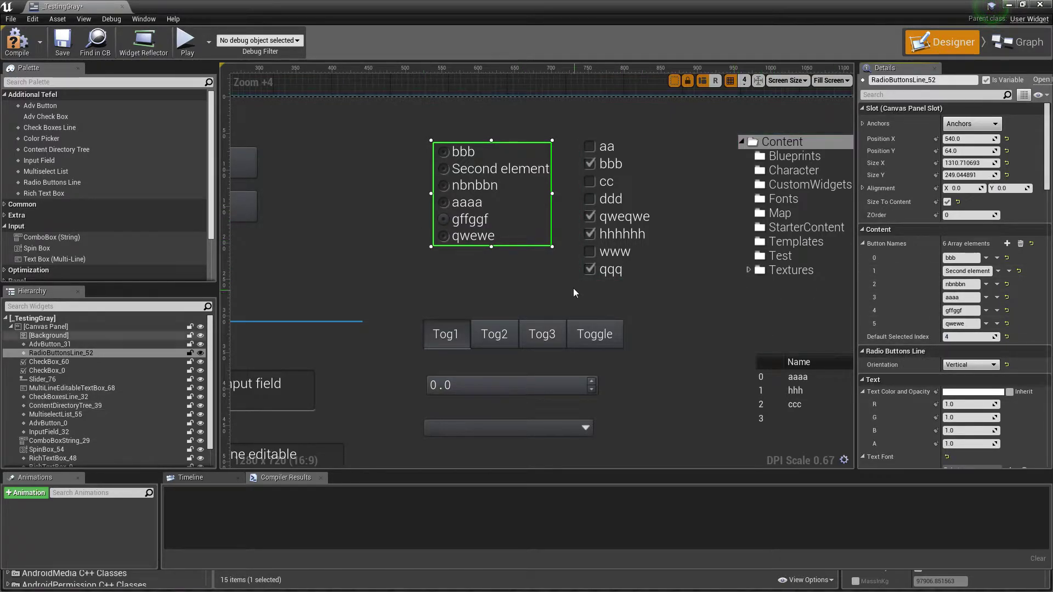
{"action": "left_click", "coordinate": [24, 53]}
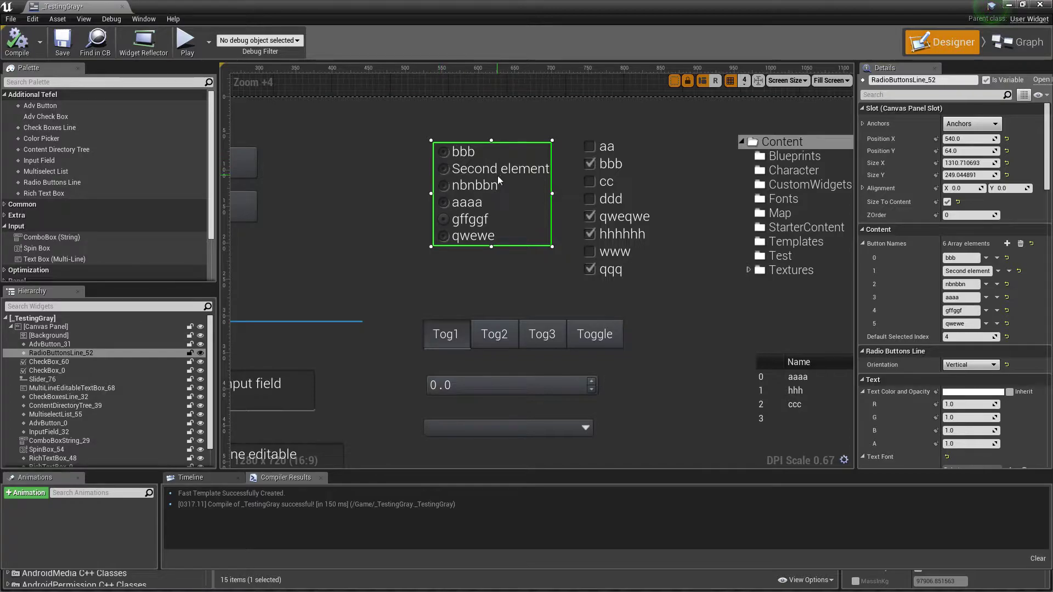
Step: Delete the last button name, "qwewe", from the radio button list and compile the widget
{"action": "left_click", "coordinate": [996, 324]}
{"action": "left_click", "coordinate": [1009, 345]}
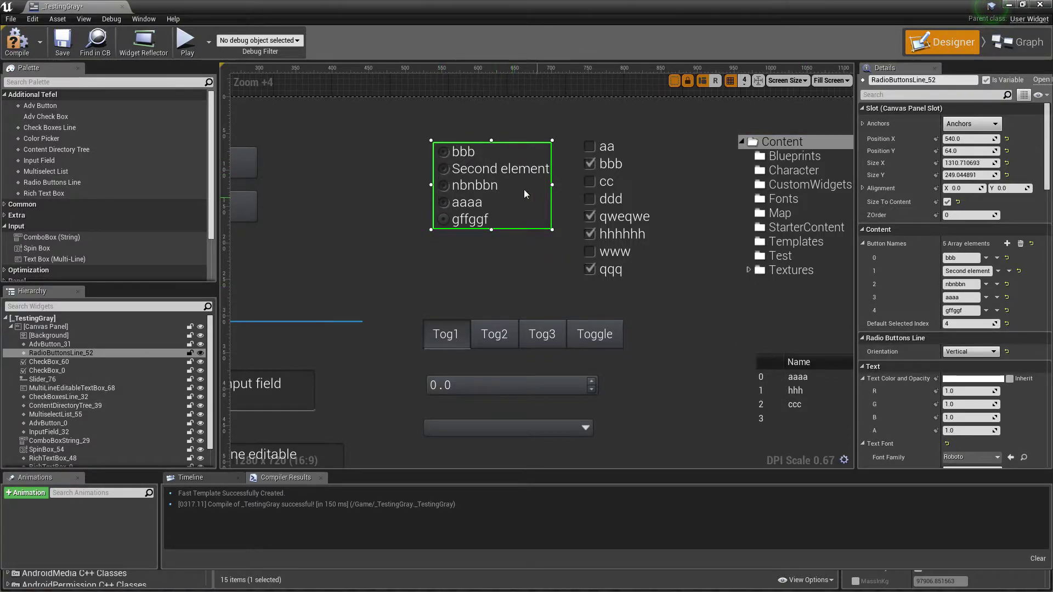
{"action": "key", "text": "F7"}
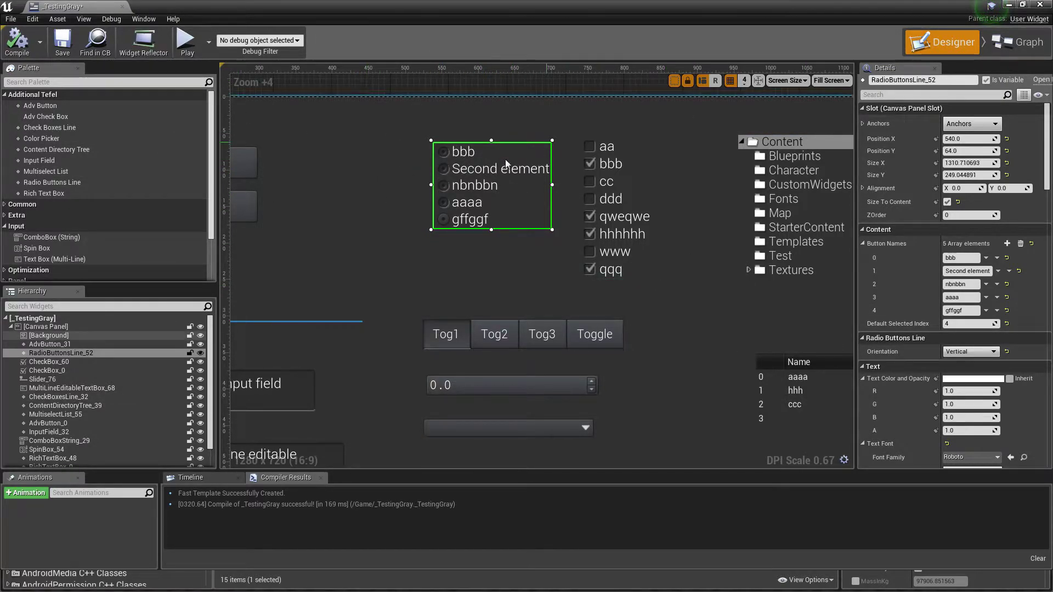
Step: Compare the properties of the check box list, the radio button list and the Tog1–Toggle button row
{"action": "left_click", "coordinate": [626, 203]}
{"action": "right_click_drag", "start_coordinate": [455, 273], "coordinate": [437, 254]}
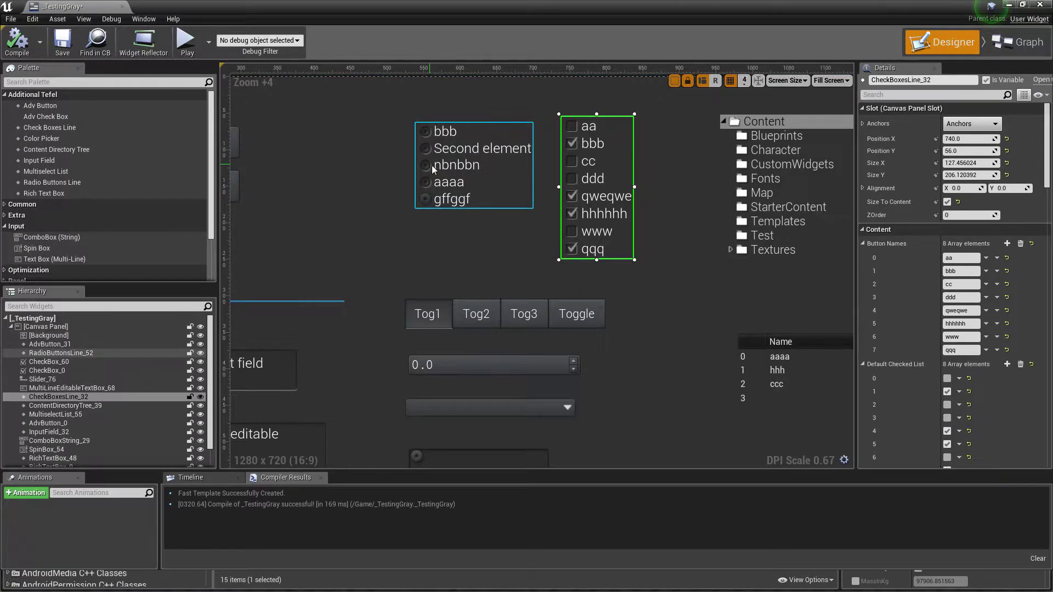
{"action": "left_click", "coordinate": [432, 165]}
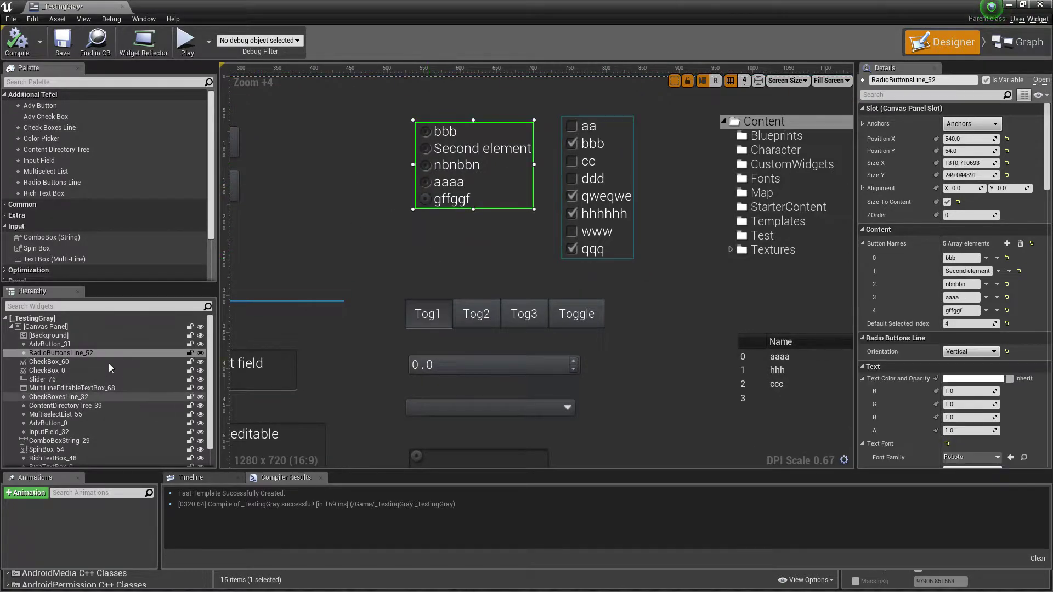
{"action": "left_click", "coordinate": [485, 309]}
{"action": "right_click_drag", "start_coordinate": [500, 283], "coordinate": [499, 263]}
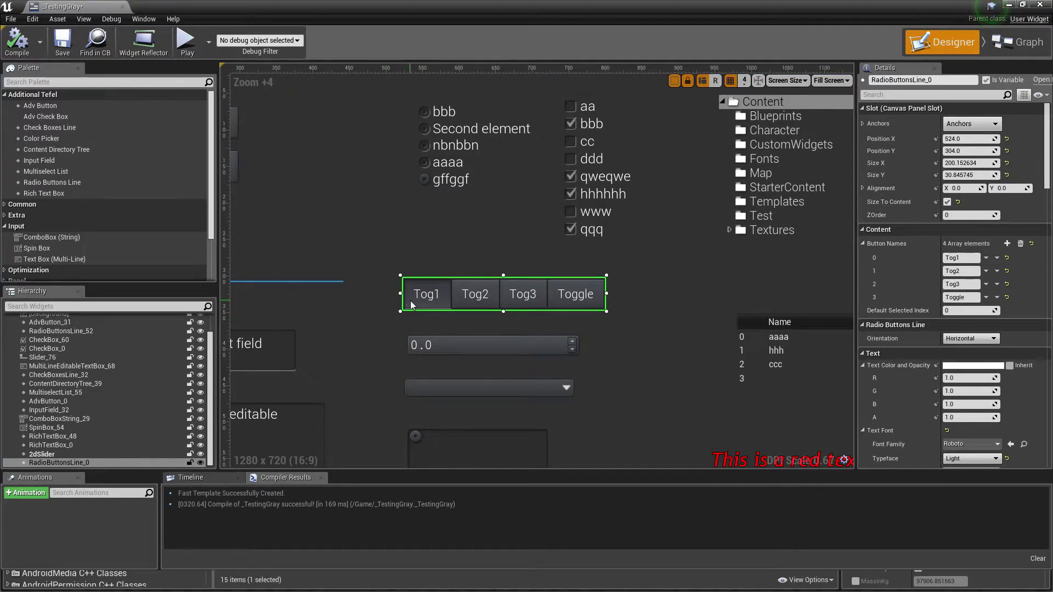
{"action": "scroll", "coordinate": [948, 351], "scroll_direction": "down", "scroll_amount": 11}
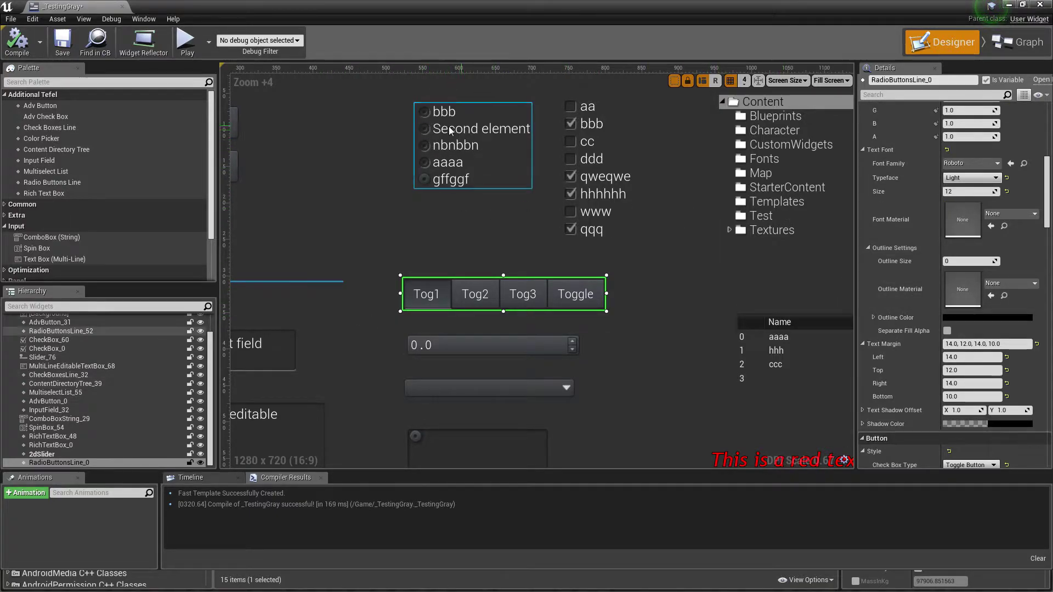
Step: Try resetting the radio button list's Unchecked Image style to its default, and undo the reset
{"action": "left_click", "coordinate": [475, 161]}
{"action": "scroll", "coordinate": [933, 314], "scroll_direction": "down", "scroll_amount": 4}
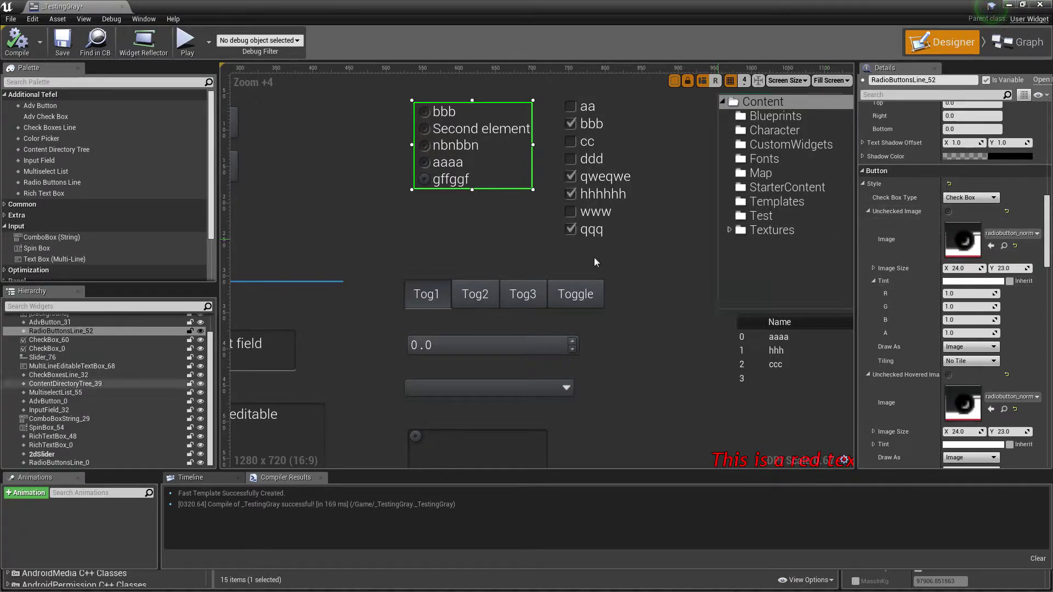
{"action": "left_click", "coordinate": [1007, 211]}
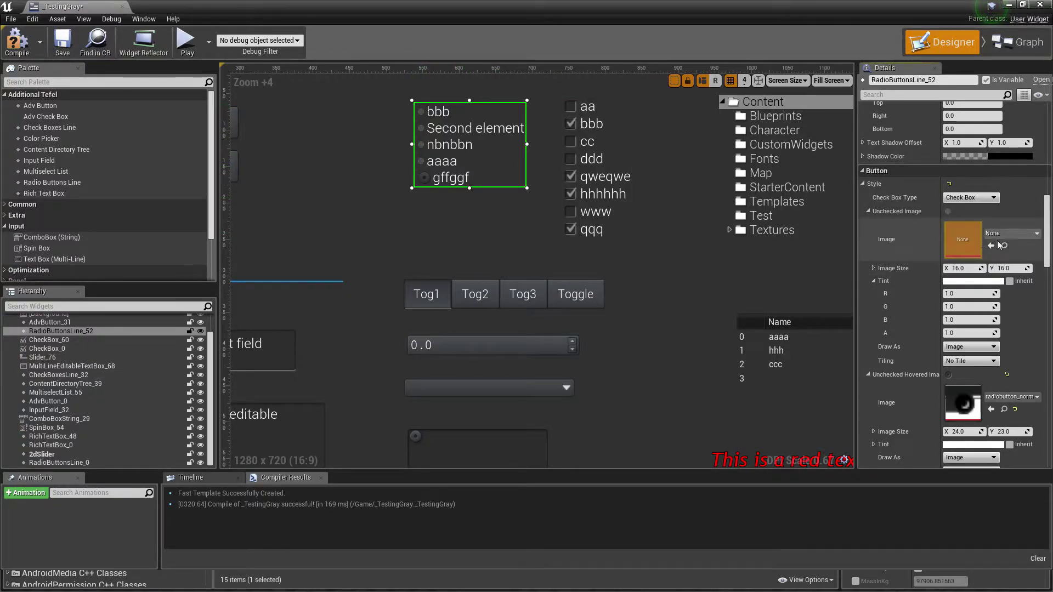
{"action": "key", "text": "ctrl+z"}
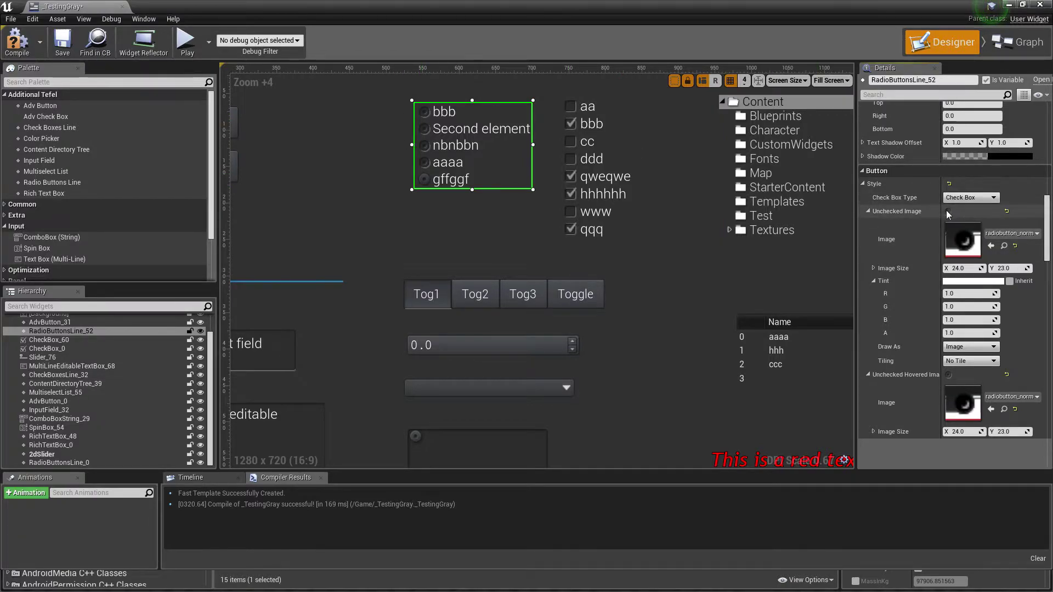
Step: Inspect the toggle button row's Button style, including its check box type and unchecked images
{"action": "left_click", "coordinate": [475, 296]}
{"action": "right_click_drag", "start_coordinate": [458, 199], "coordinate": [489, 223]}
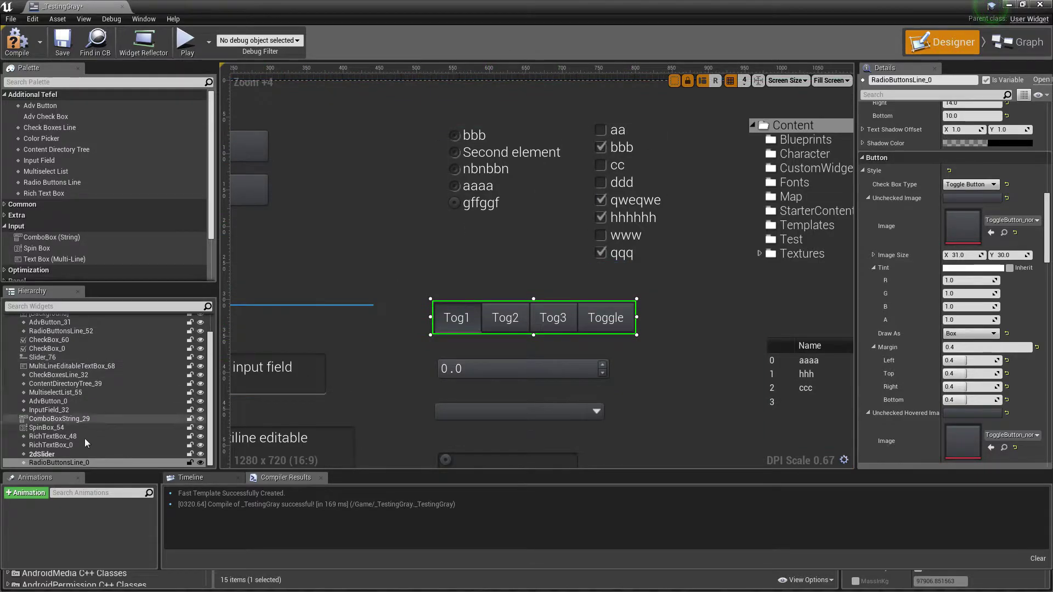
{"action": "right_click_drag", "start_coordinate": [504, 317], "coordinate": [491, 292]}
{"action": "scroll", "coordinate": [905, 306], "scroll_direction": "up", "scroll_amount": 5}
{"action": "left_click", "coordinate": [60, 331]}
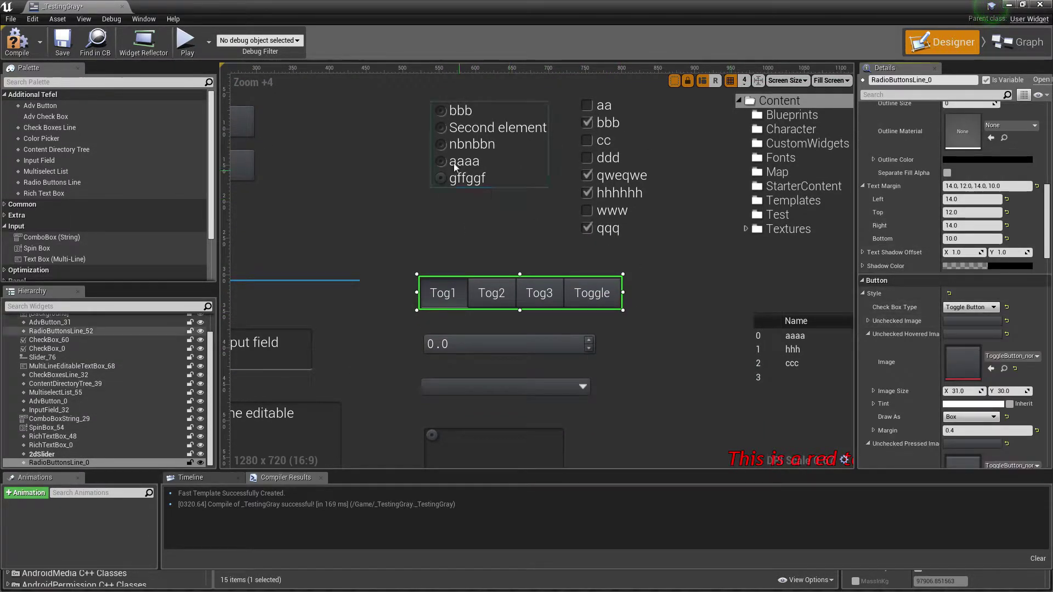
Step: Set the toggle button row's Default Selected Index to 2 and replace it with 3
{"action": "left_click", "coordinate": [515, 289]}
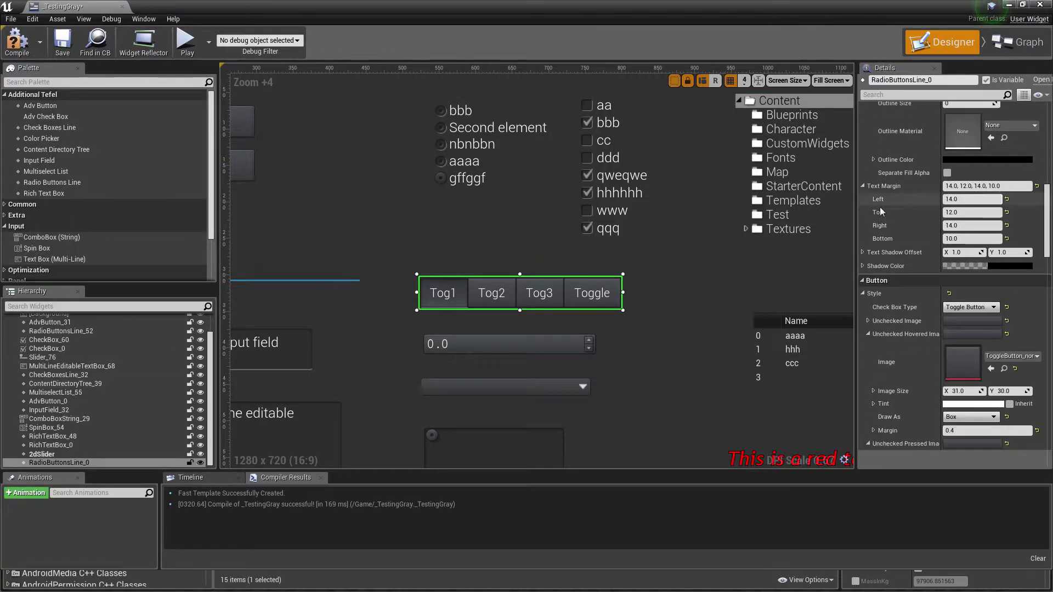
{"action": "scroll", "coordinate": [999, 296], "scroll_direction": "up", "scroll_amount": 5}
{"action": "scroll", "coordinate": [1000, 296], "scroll_direction": "up", "scroll_amount": 5}
{"action": "left_click", "coordinate": [969, 310]}
{"action": "type", "text": "2"}
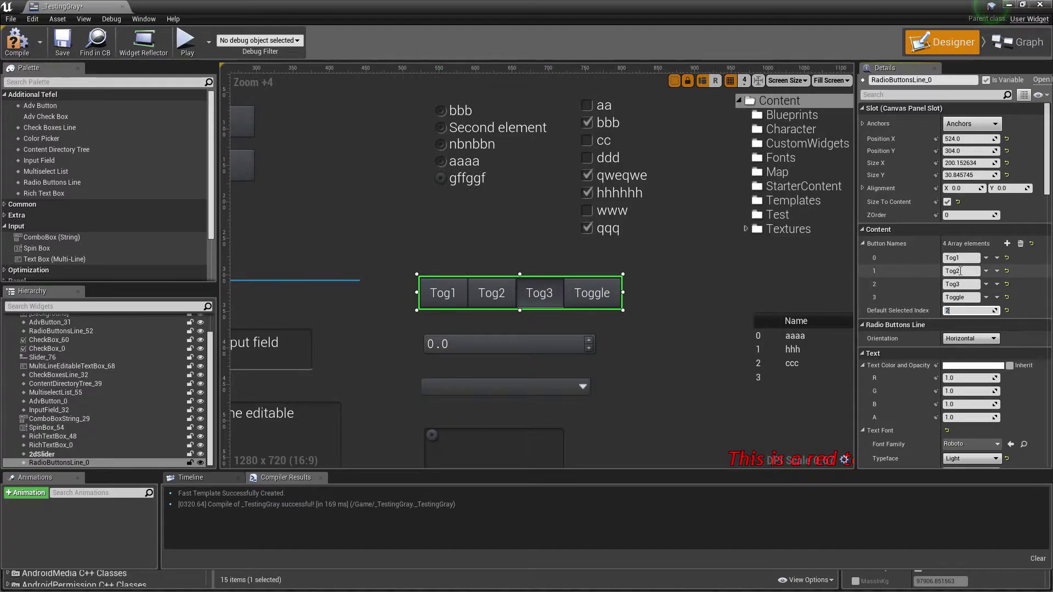
{"action": "key", "text": "BackSpace"}
{"action": "type", "text": "3"}
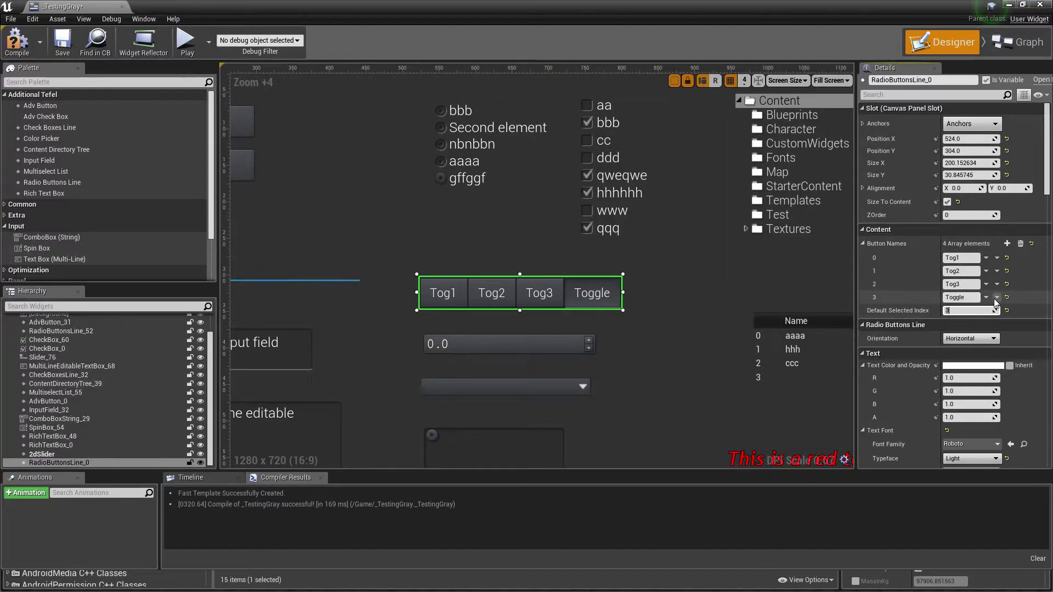
{"action": "mouse_move", "coordinate": [574, 231]}
{"action": "right_mouse_down"}
{"action": "mouse_move", "coordinate": [459, 214]}
{"action": "mouse_move", "coordinate": [581, 234]}
{"action": "right_mouse_up"}
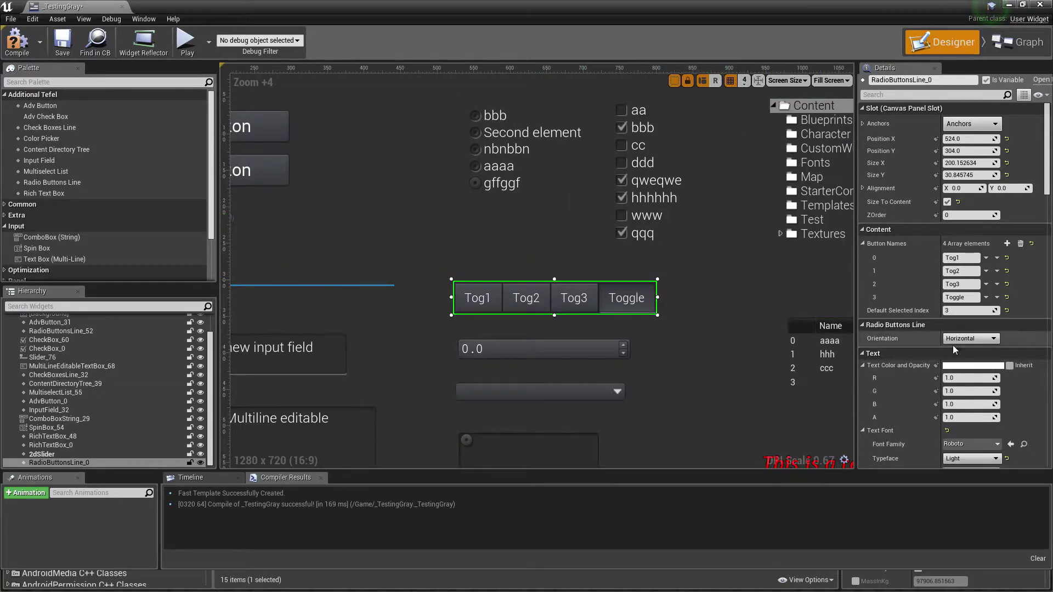
Step: Set the radio button list's orientation to Horizontal and place it beside the upper button
{"action": "left_click", "coordinate": [475, 189]}
{"action": "right_click_drag", "start_coordinate": [471, 192], "coordinate": [527, 231]}
{"action": "left_click_drag", "start_coordinate": [553, 198], "coordinate": [470, 204]}
{"action": "left_click", "coordinate": [965, 352]}
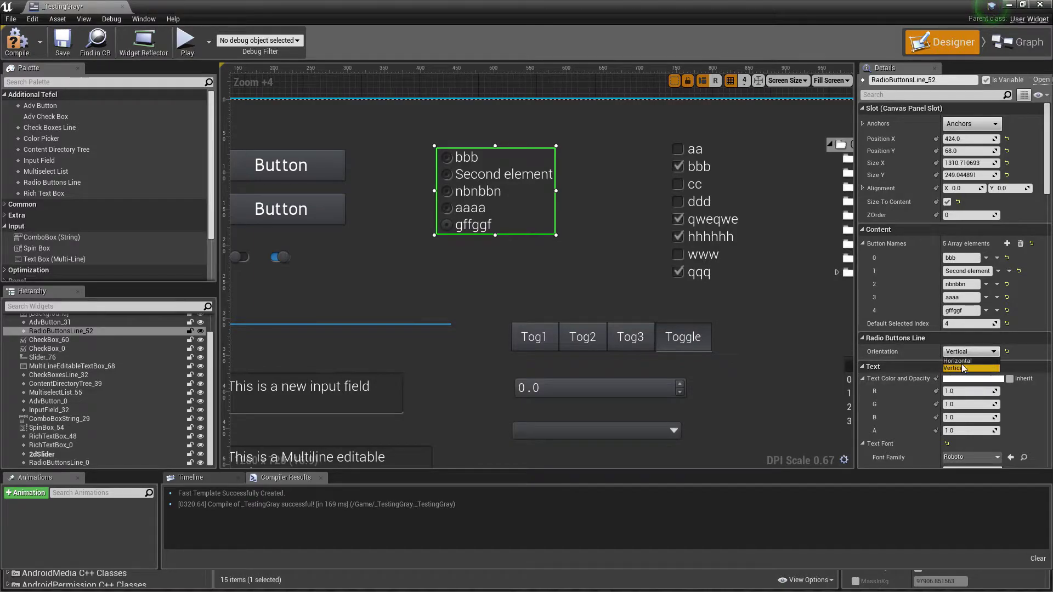
{"action": "left_click", "coordinate": [980, 360]}
{"action": "left_click_drag", "start_coordinate": [594, 167], "coordinate": [492, 184]}
Step: Set the radio button list's orientation to Vertical and move it between the buttons and the check box list
{"action": "left_click", "coordinate": [970, 351]}
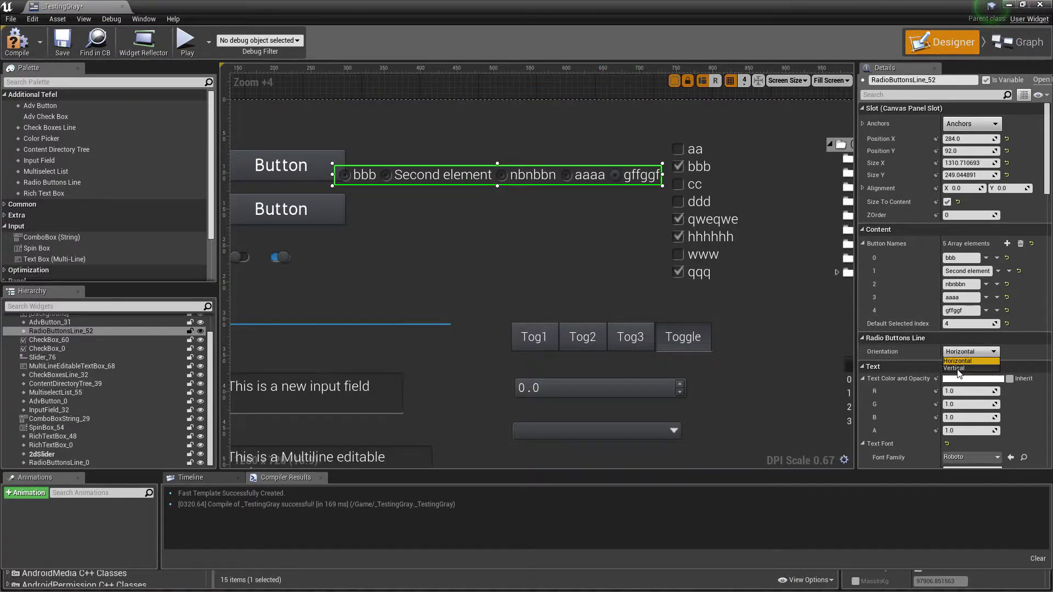
{"action": "left_click", "coordinate": [980, 370]}
{"action": "left_click_drag", "start_coordinate": [390, 228], "coordinate": [550, 207]}
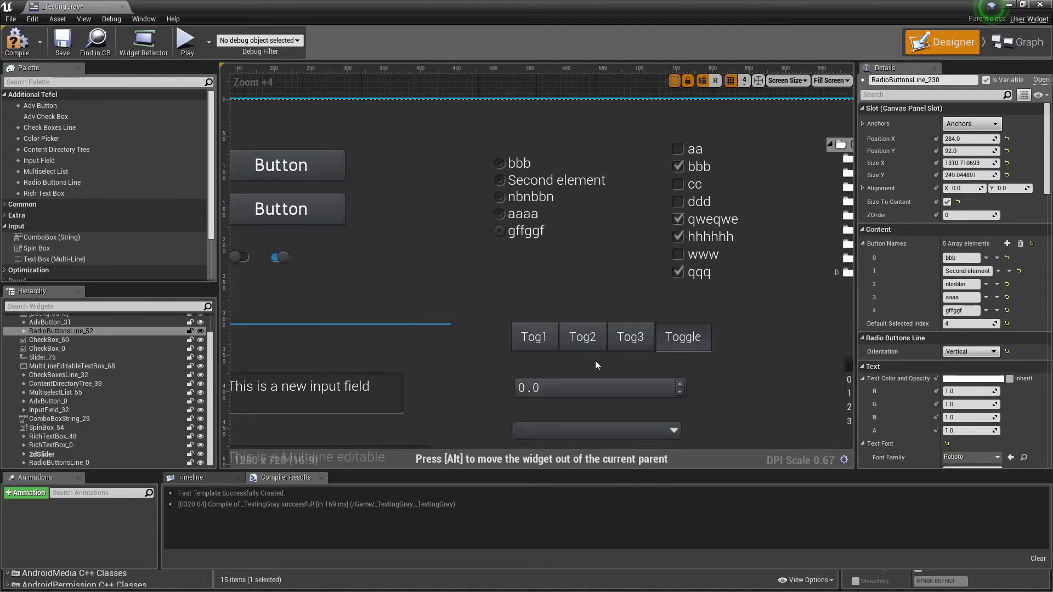
Step: Set the toggle button row's orientation to Vertical and move it between the radio buttons and check boxes, at X 620, Y 176
{"action": "left_click", "coordinate": [596, 344]}
{"action": "right_click_drag", "start_coordinate": [642, 321], "coordinate": [586, 276]}
{"action": "left_click", "coordinate": [971, 339]}
{"action": "left_click", "coordinate": [971, 357]}
{"action": "left_click_drag", "start_coordinate": [491, 317], "coordinate": [562, 224]}
Step: Set the Default Selected Index of the toggle buttons to 2
{"action": "left_click", "coordinate": [967, 310]}
{"action": "type", "text": "2"}
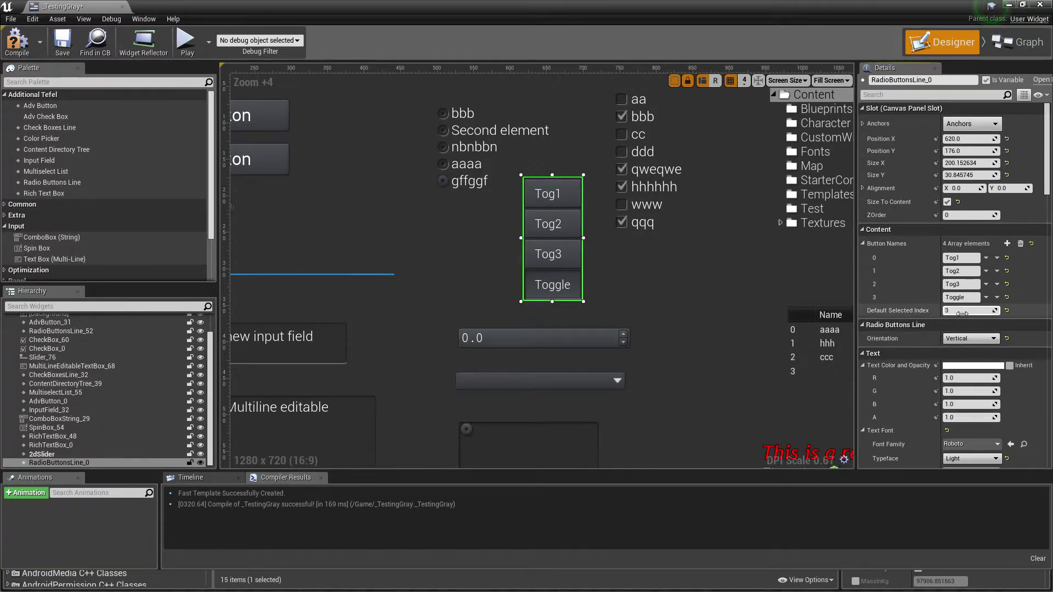
{"action": "mouse_move", "coordinate": [571, 242]}
{"action": "left_mouse_down"}
{"action": "mouse_move", "coordinate": [542, 245]}
{"action": "mouse_move", "coordinate": [575, 250]}
{"action": "left_mouse_up"}
Step: Set the toggle buttons' orientation to Horizontal and move them above the spin box, at X 516, Y 296
{"action": "left_click", "coordinate": [964, 338]}
{"action": "left_click", "coordinate": [957, 348]}
{"action": "left_click_drag", "start_coordinate": [567, 209], "coordinate": [479, 282]}
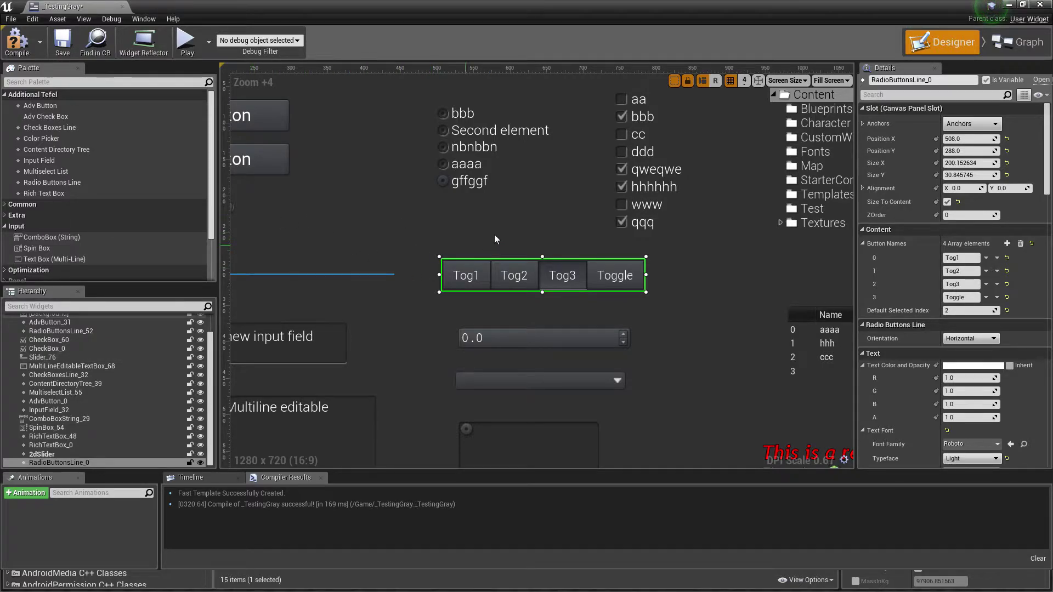
{"action": "right_click_drag", "start_coordinate": [495, 235], "coordinate": [491, 266]}
{"action": "left_click_drag", "start_coordinate": [504, 295], "coordinate": [509, 302]}
{"action": "right_click_drag", "start_coordinate": [489, 204], "coordinate": [486, 152]}
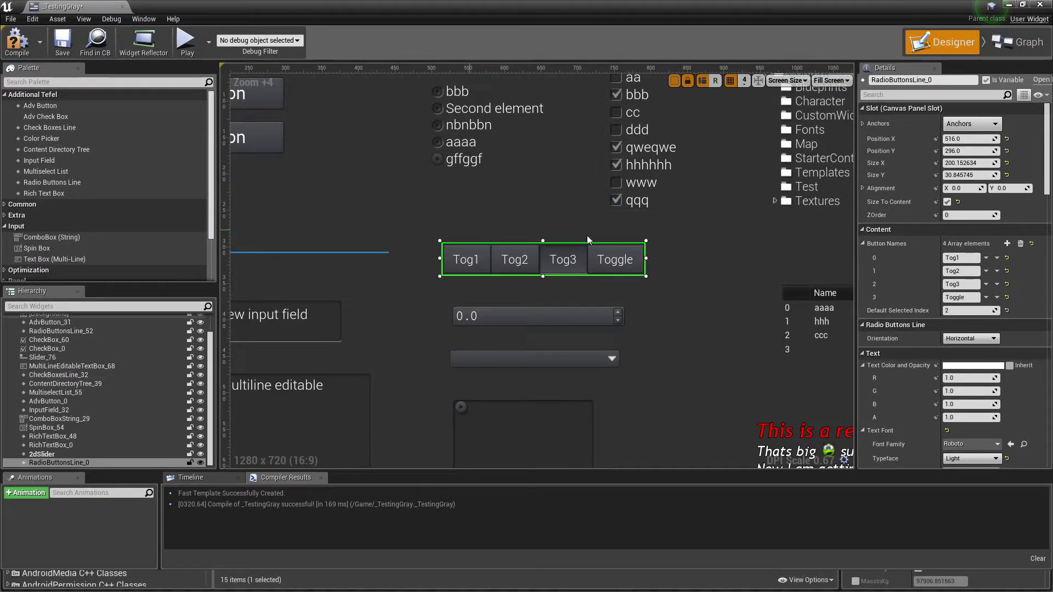
Step: Select the spin box below the toggle buttons and inspect its content and style properties
{"action": "left_click", "coordinate": [522, 242]}
{"action": "right_click_drag", "start_coordinate": [522, 242], "coordinate": [497, 214]}
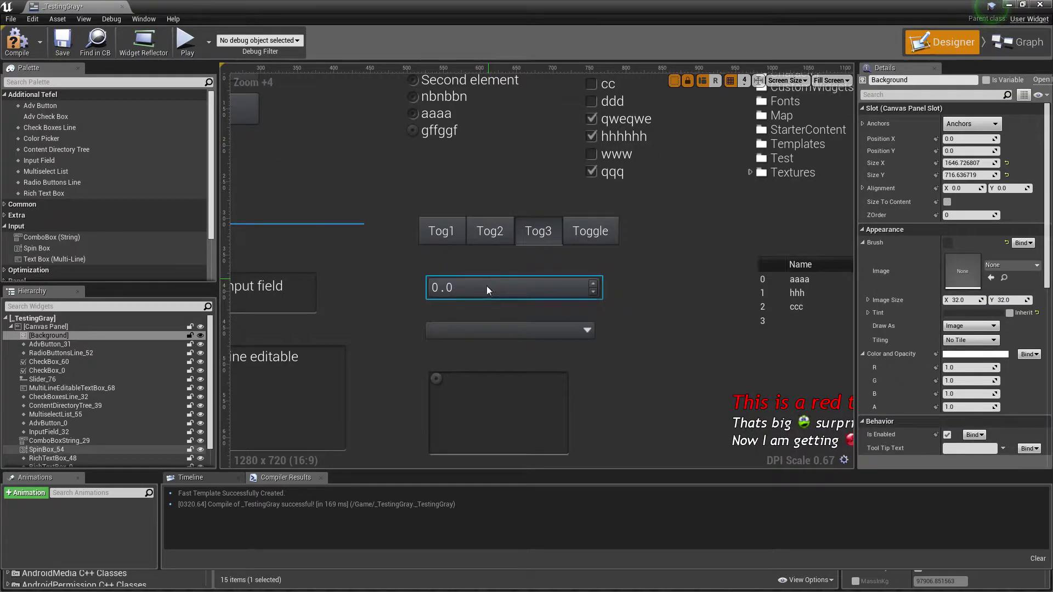
{"action": "left_click", "coordinate": [486, 287]}
{"action": "right_click_drag", "start_coordinate": [485, 287], "coordinate": [497, 234]}
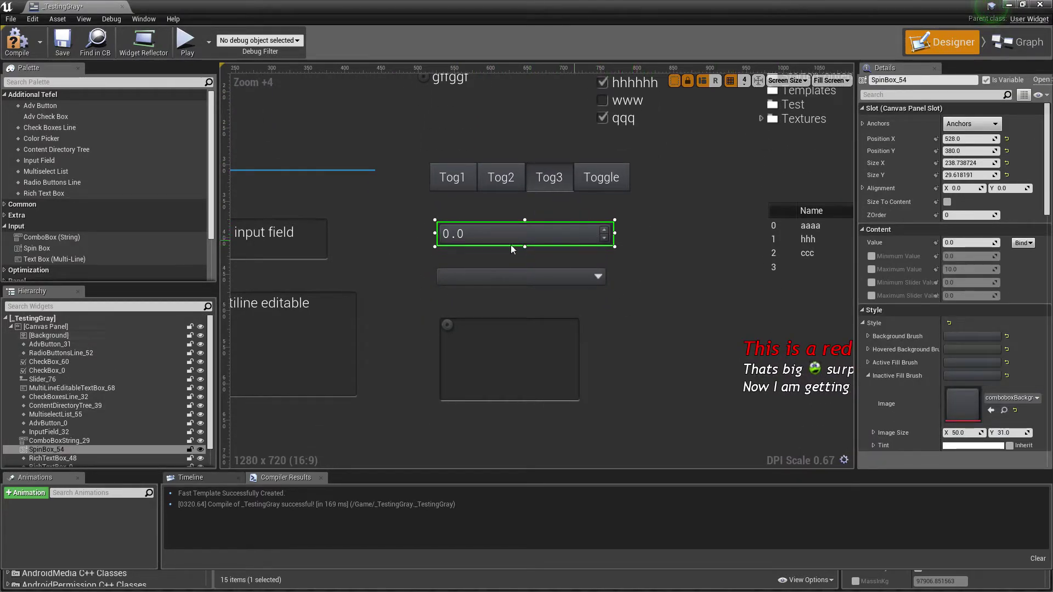